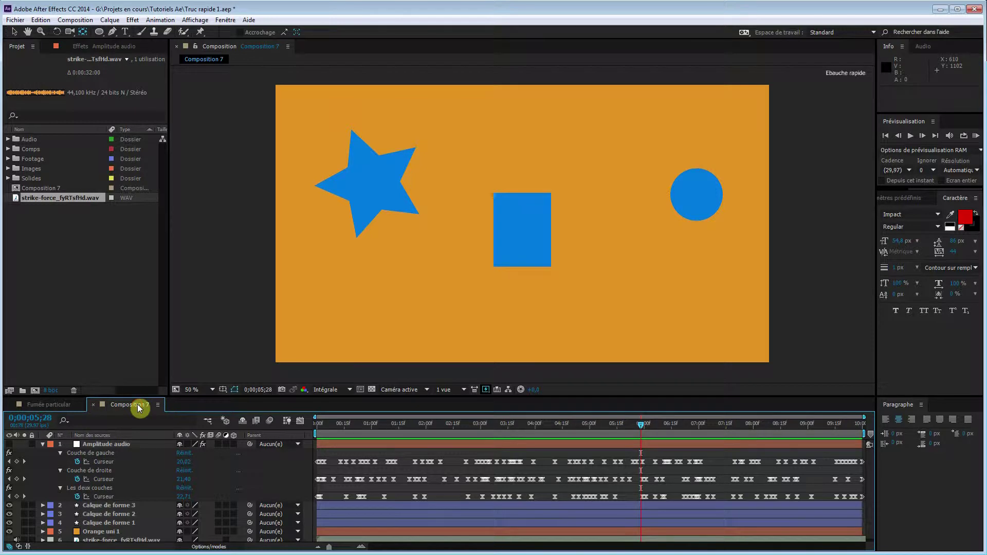
Play a RAM preview of Composition 7 to watch the shapes move with the audio
key(KP_0)
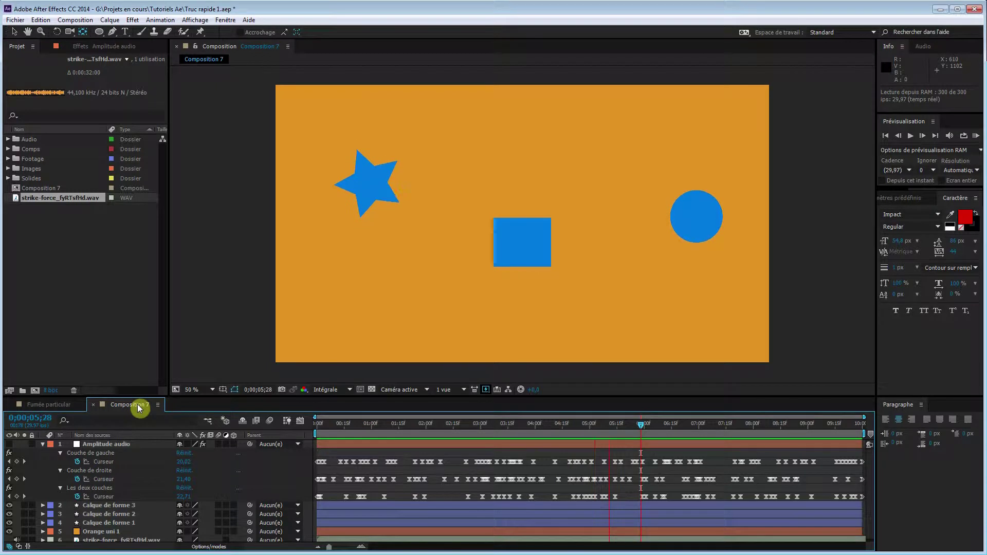
key(space)
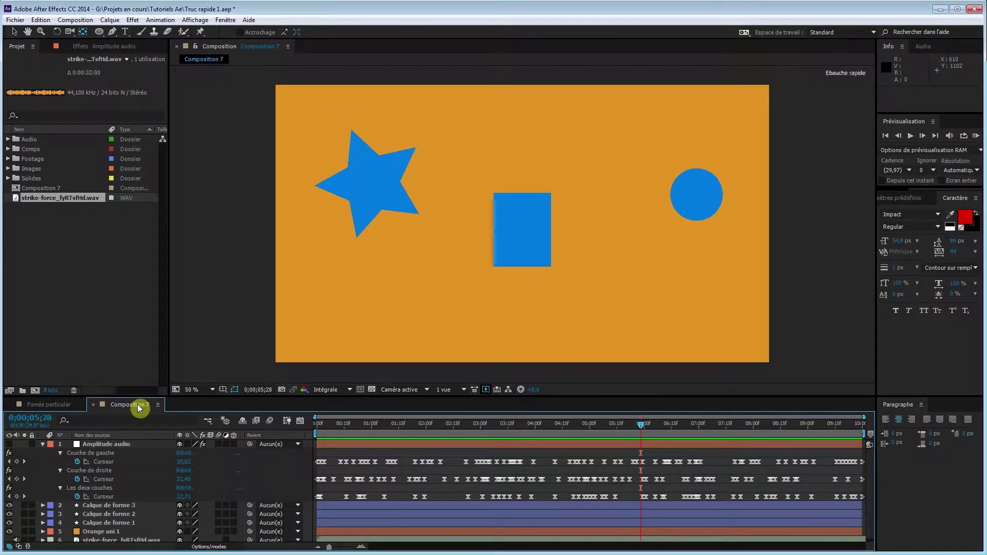
Create a new 10-second HDTV 1080 29,97 composition named "Synchro audio"
click(35, 391)
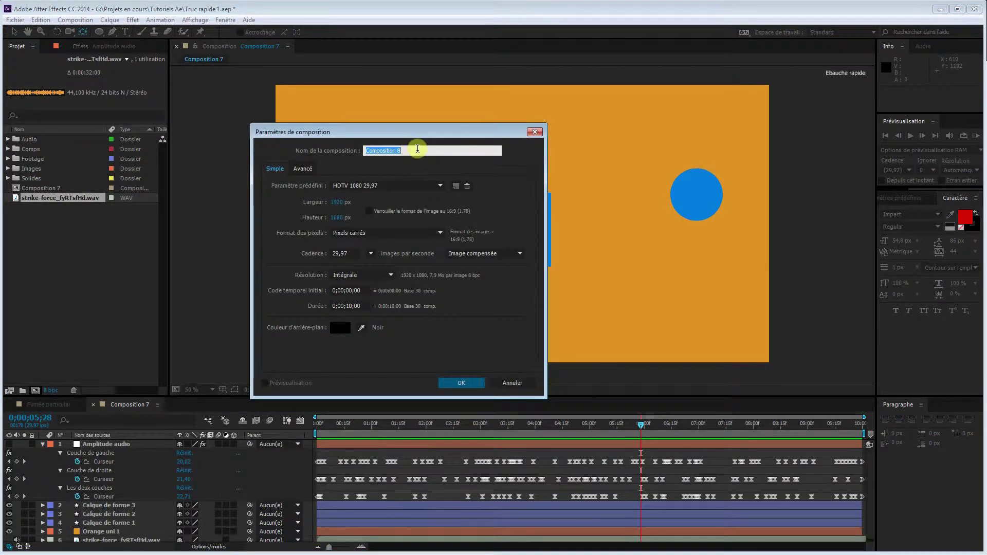
key(BackSpace)
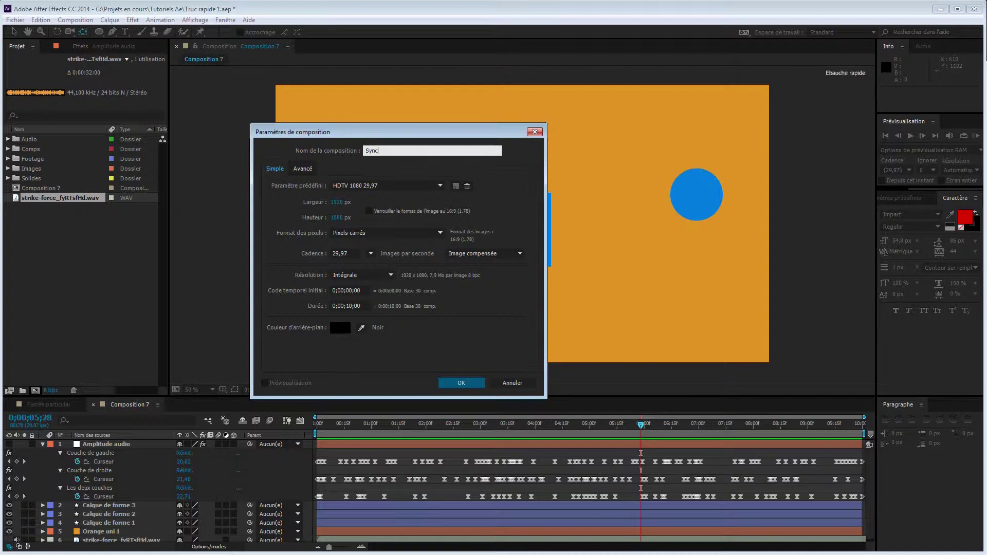
text(Synchro )
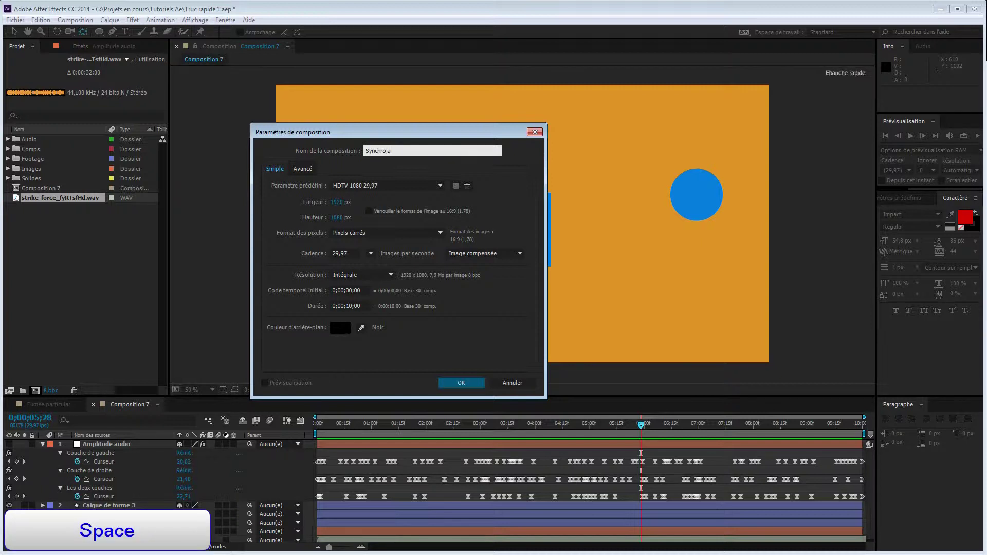
text(audio)
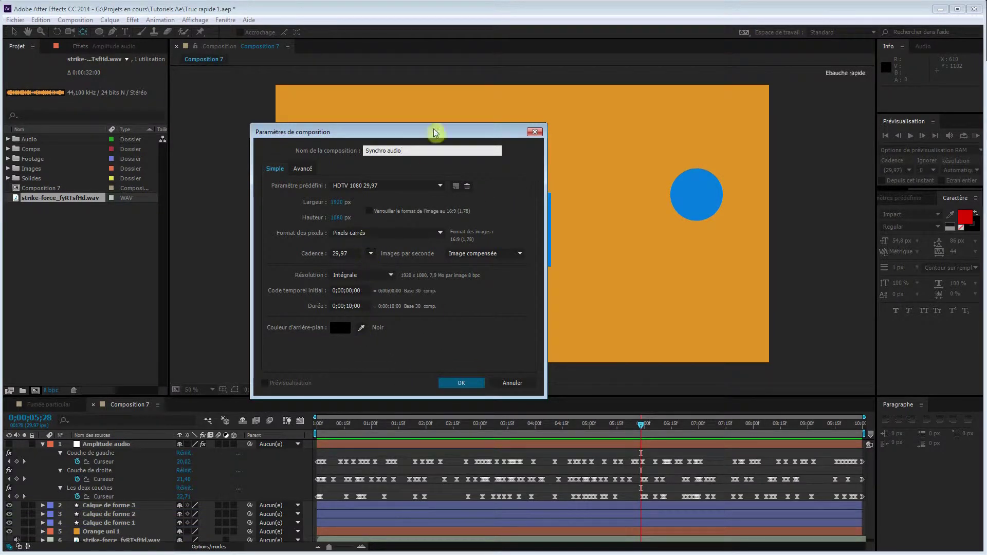
click(461, 383)
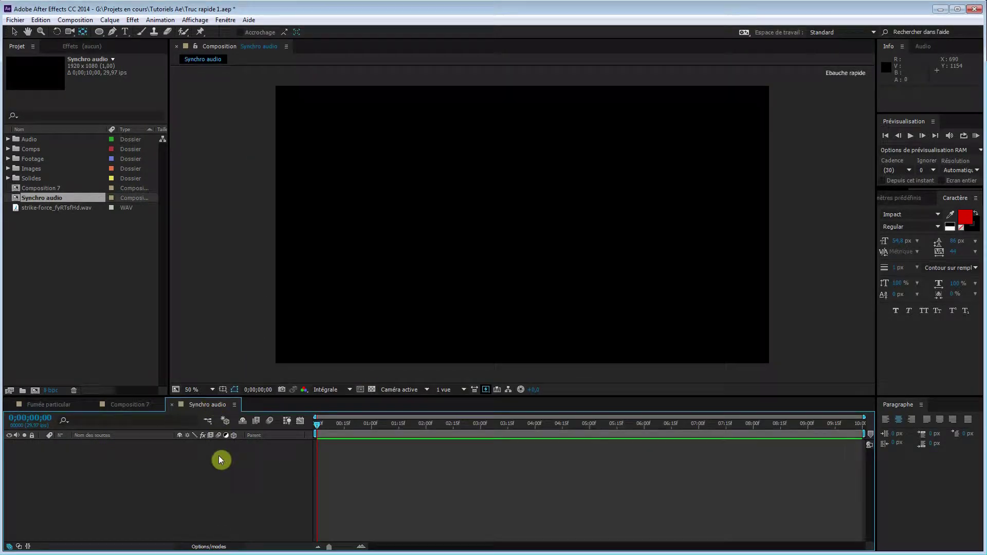
Add a composition-sized orange solid layer as the background of Synchro audio
right_click(218, 459)
mouse_move(249, 462)
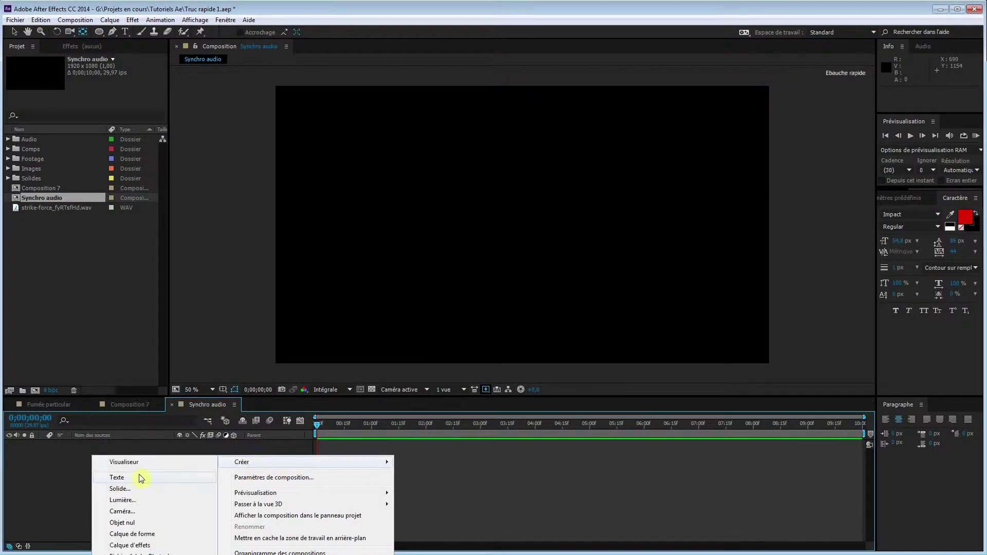
click(128, 489)
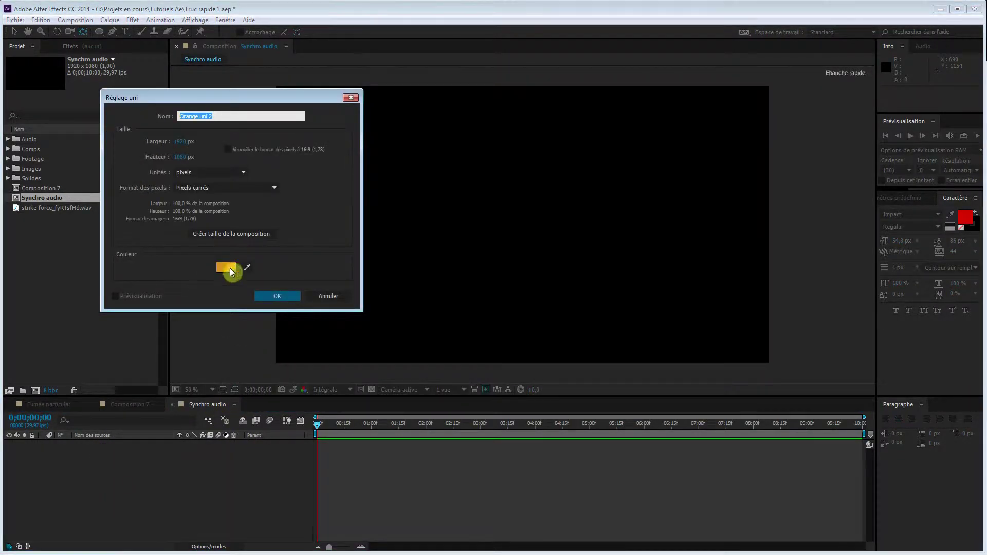
click(284, 297)
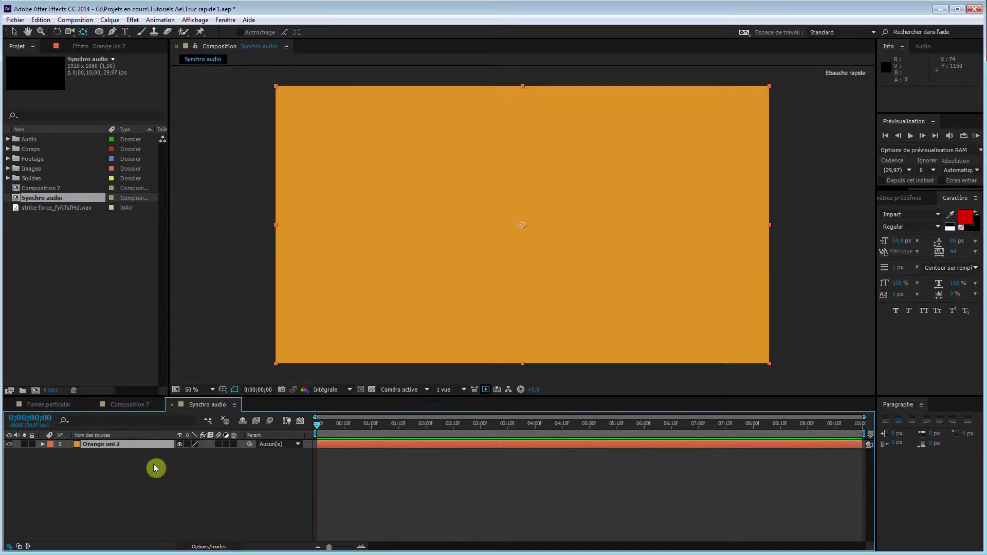
Place strike-force_fyRTsfHd.wav below the orange solid in the timeline, preview it, and show its audio waveform
click(36, 207)
drag(42, 207, 72, 455)
key(KP_0)
key(space)
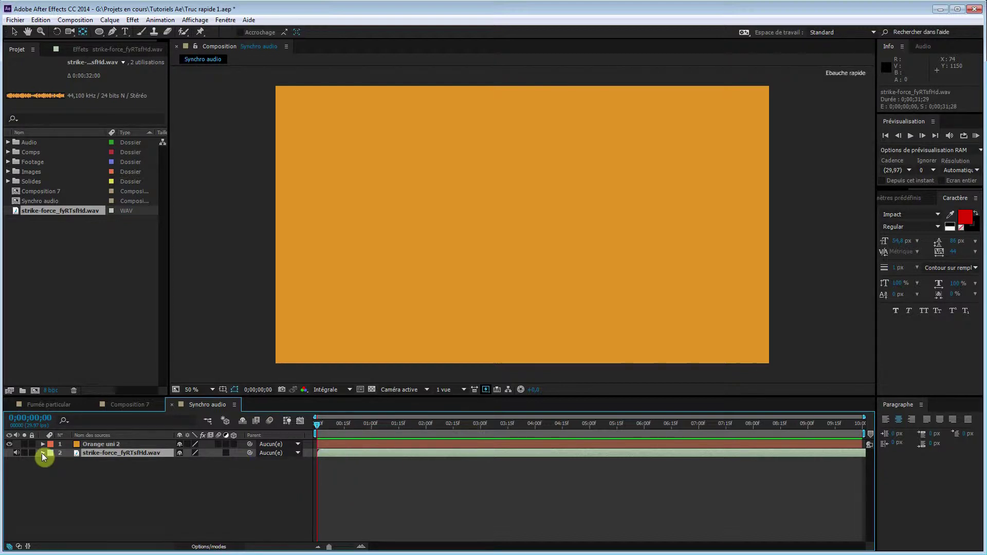
key(l)
key(l)
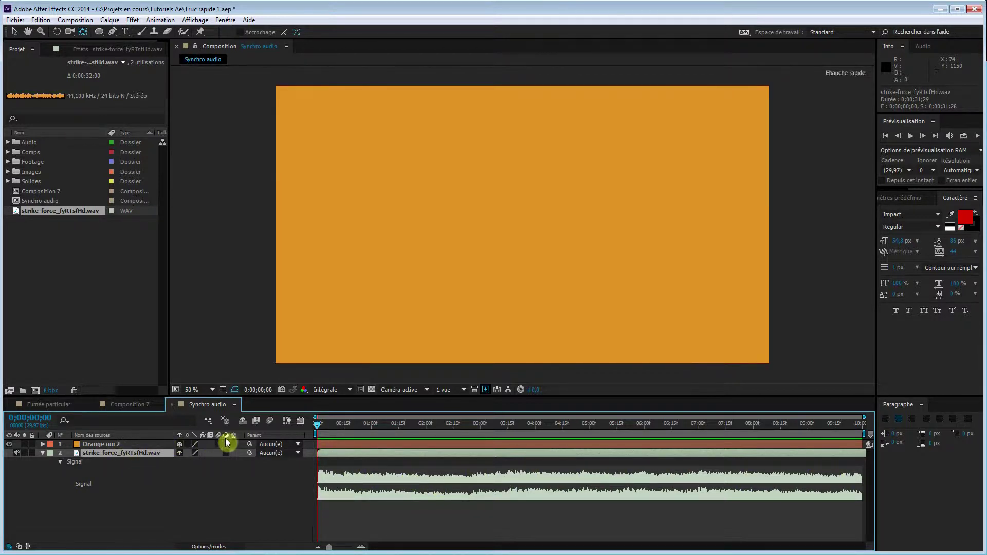
Convert the audio data of the strike-force_fyRTsfHd.wav layer into keyframes
right_click(141, 453)
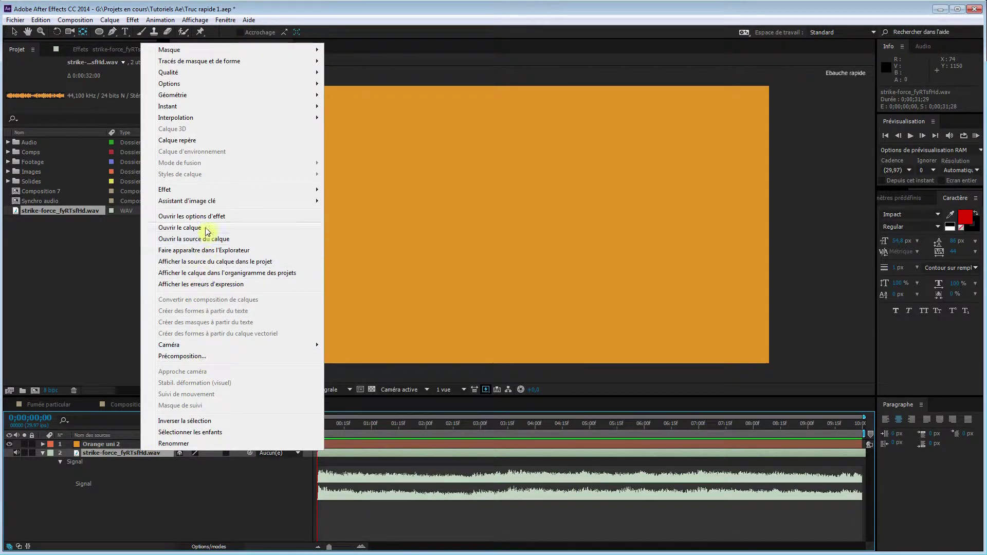
mouse_move(209, 204)
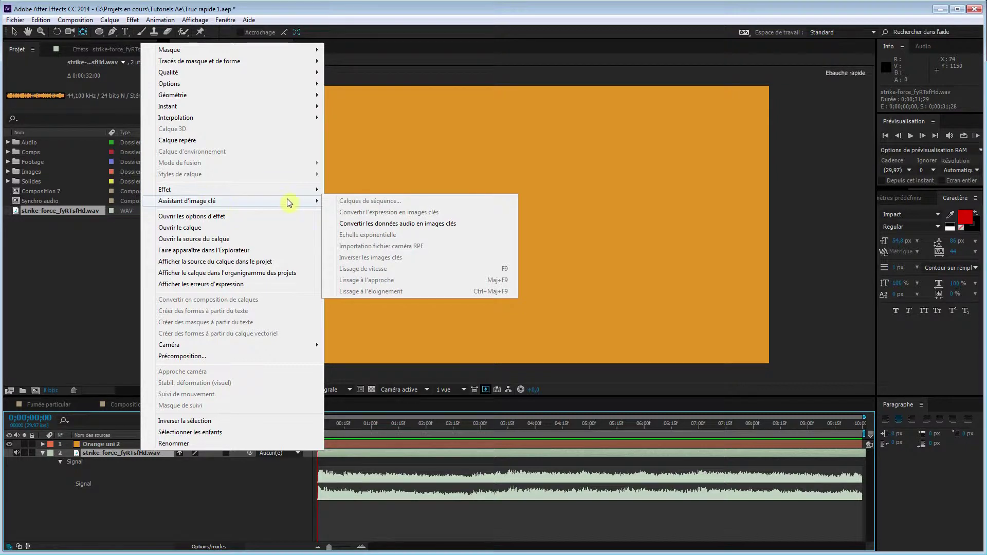
click(424, 225)
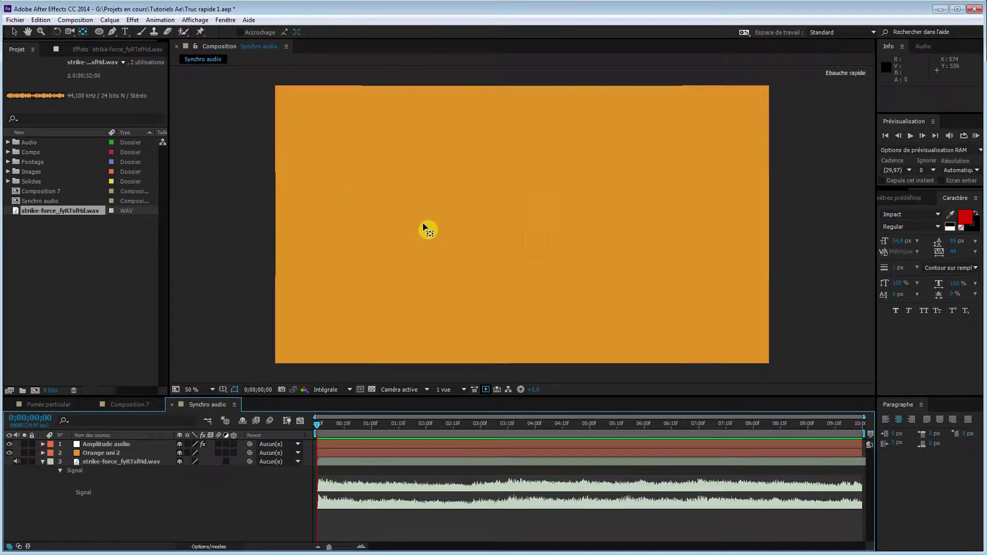
Reveal the keyframed Curseur properties of all three channels on the Amplitude audio layer and scrub through the timeline
click(115, 443)
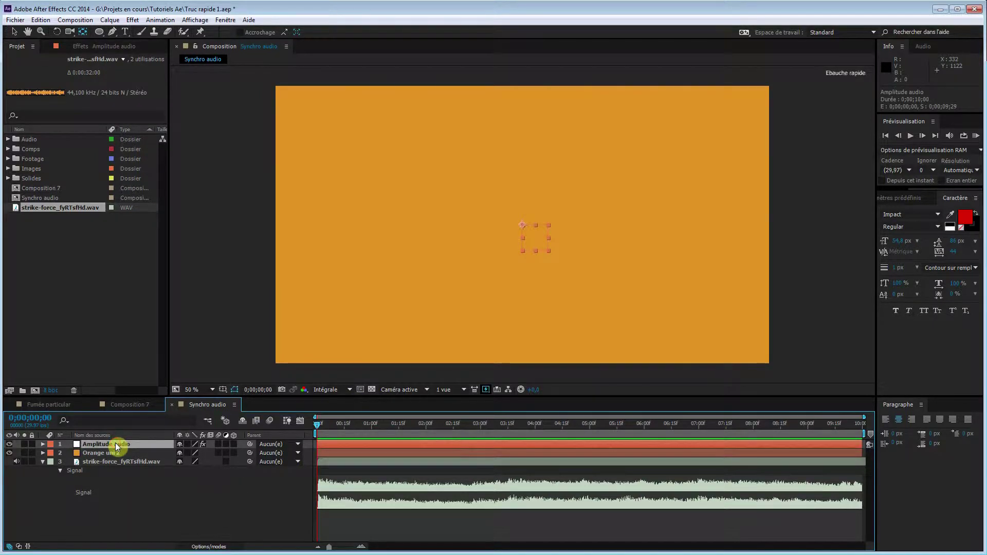
click(42, 444)
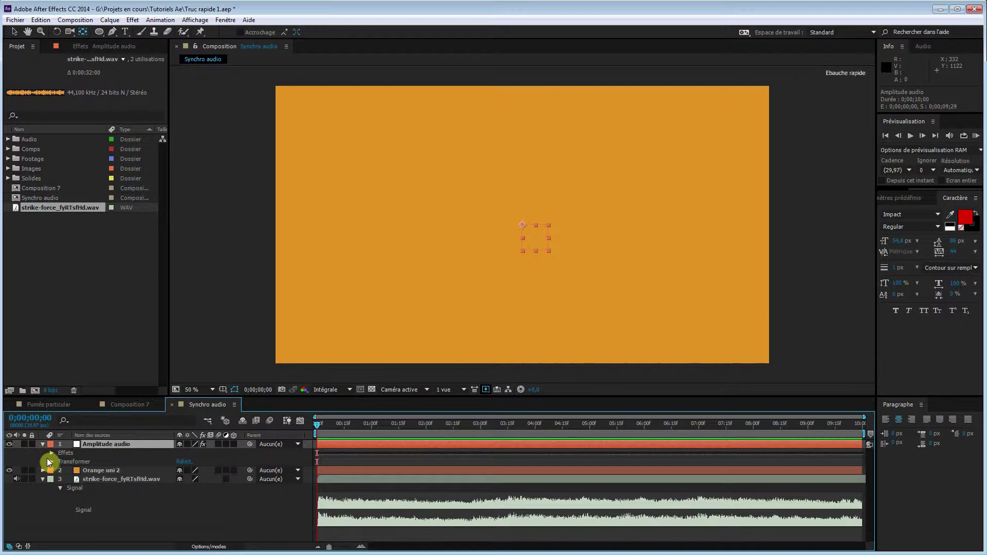
click(52, 453)
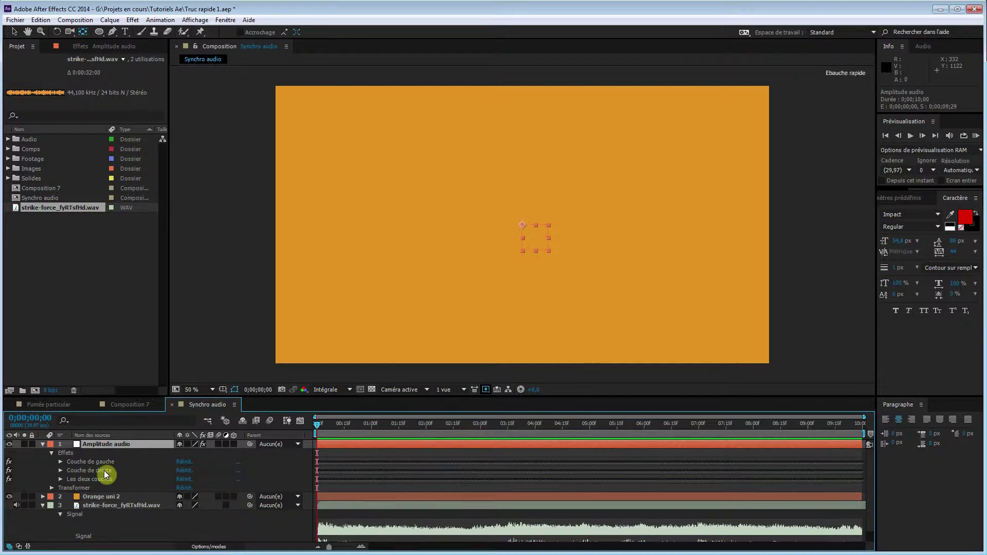
click(61, 479)
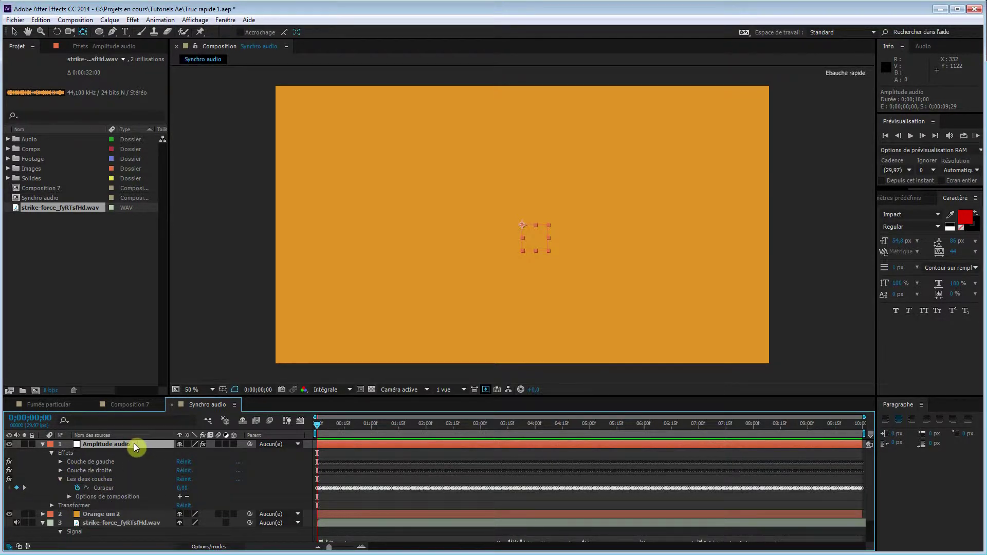
key(u)
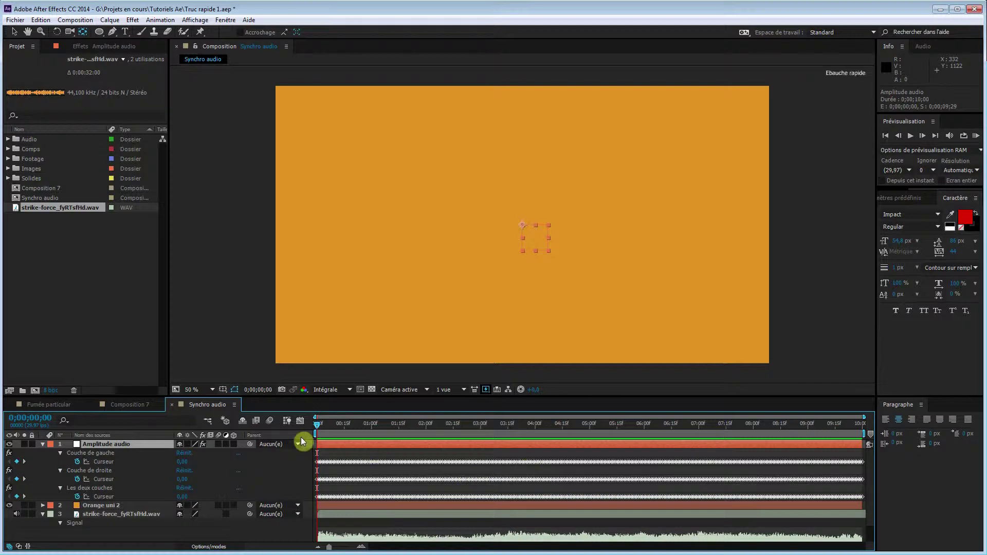
drag(320, 432, 468, 425)
drag(821, 423, 282, 434)
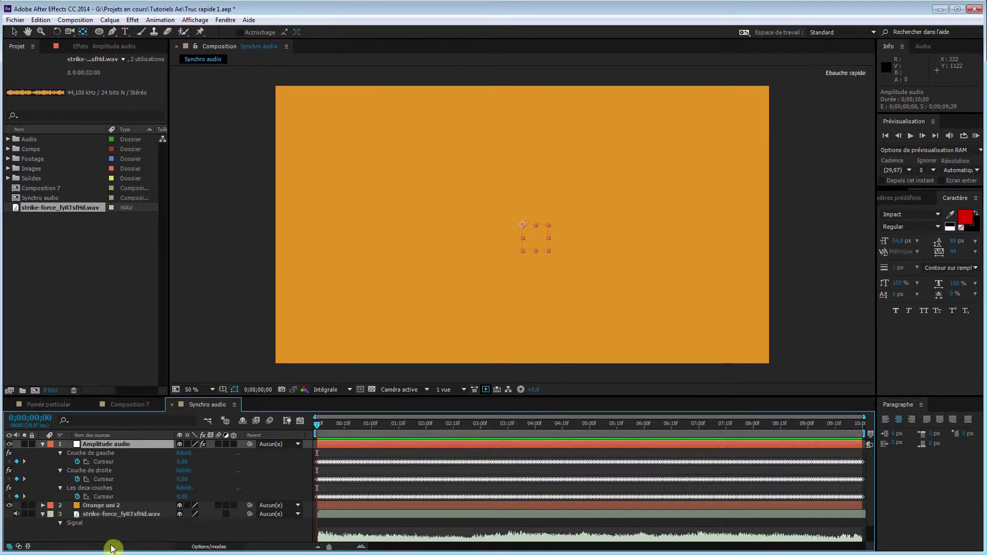
Select the Curseur keyframes under Les deux couches and open Lissage as a floating window over the project area
click(108, 498)
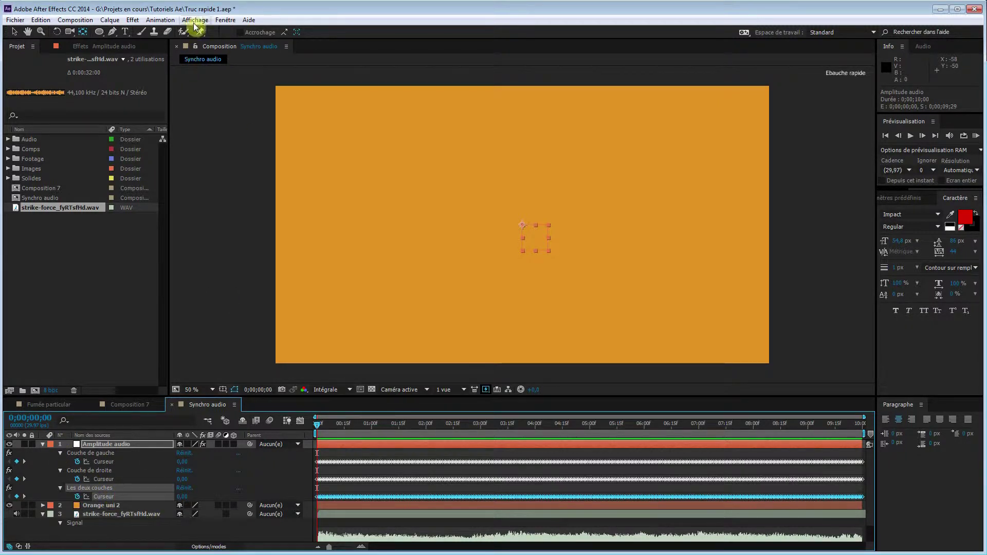
click(226, 20)
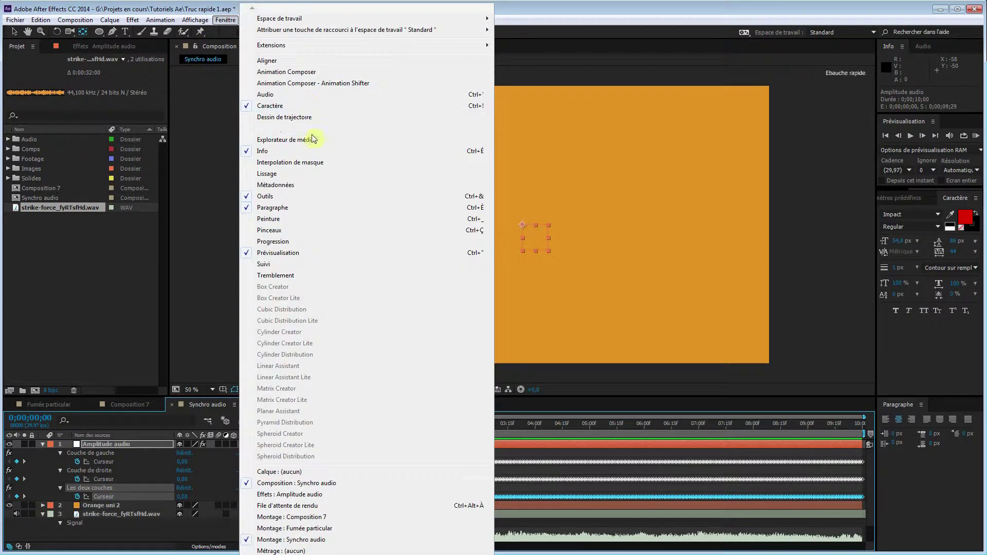
click(284, 176)
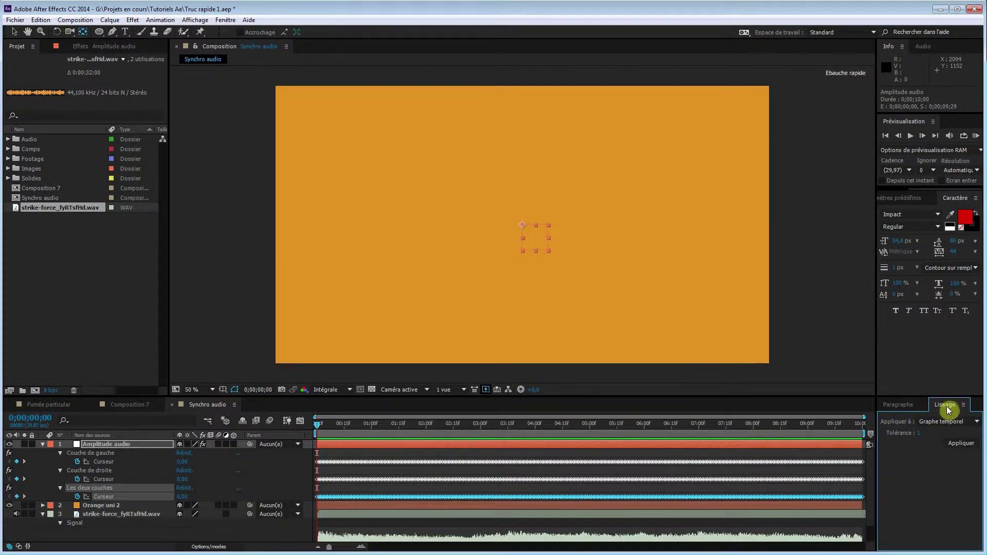
click(963, 405)
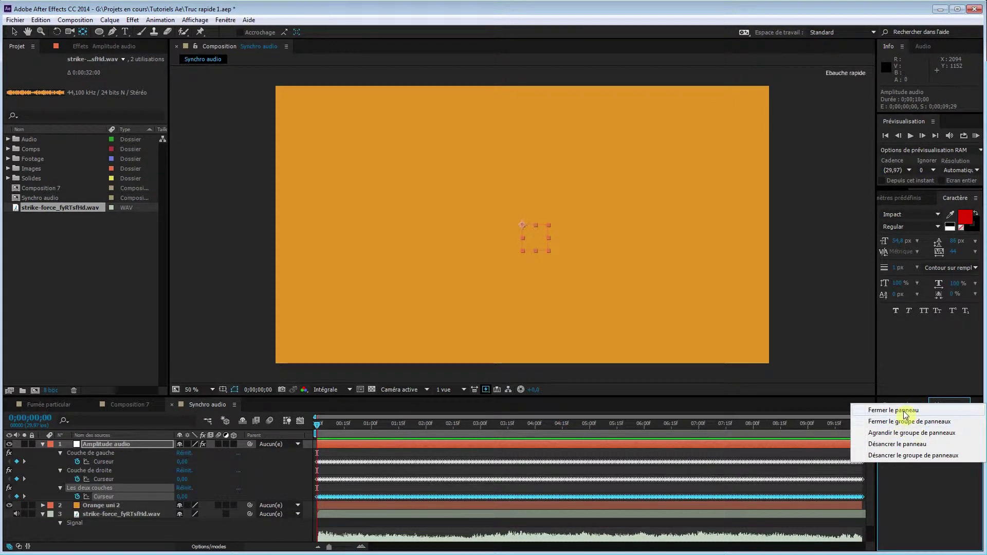
click(901, 445)
drag(913, 397, 135, 164)
drag(206, 222, 238, 216)
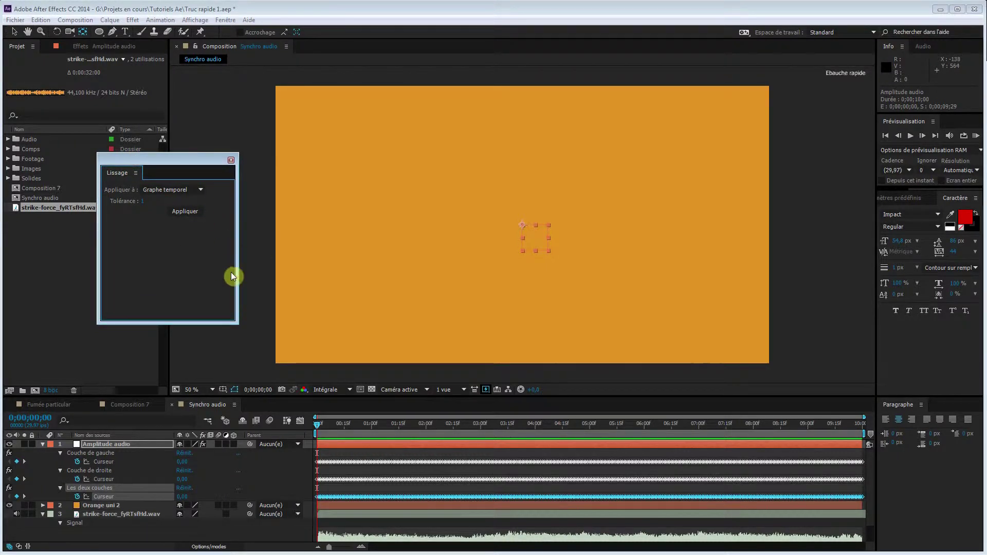
Smooth the selected Les deux couches keyframes on the temporal graph with a tolerance of 2
click(142, 201)
text(2)
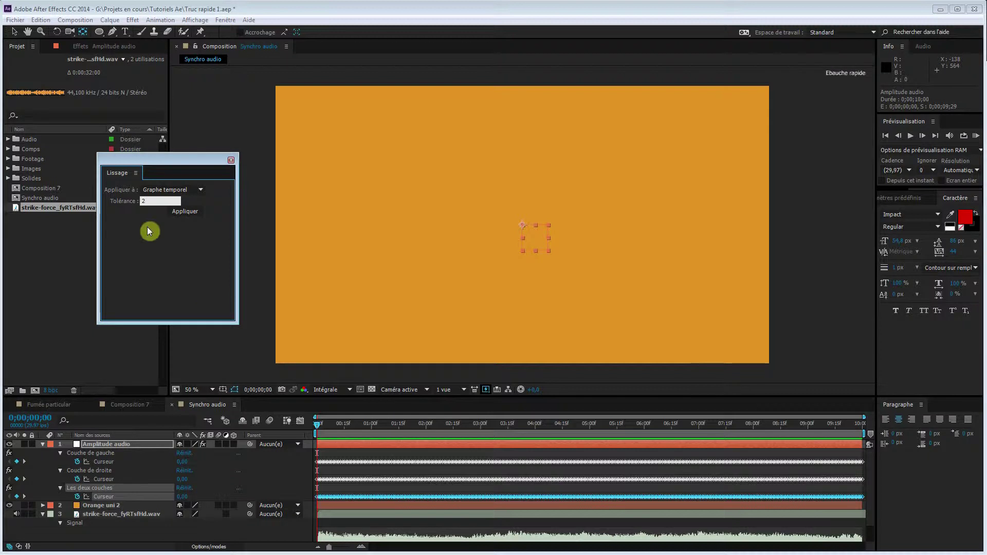
click(178, 235)
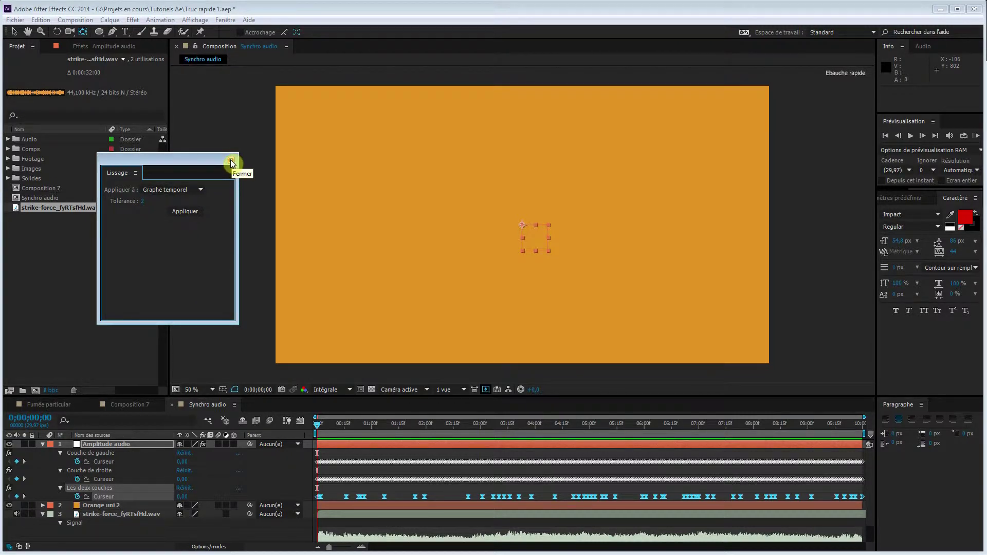
Move the Lissage window aside and scrub through the timeline to check the smoothed Les deux couches keyframes
drag(193, 162, 986, 307)
drag(763, 348, 643, 425)
drag(843, 424, 360, 427)
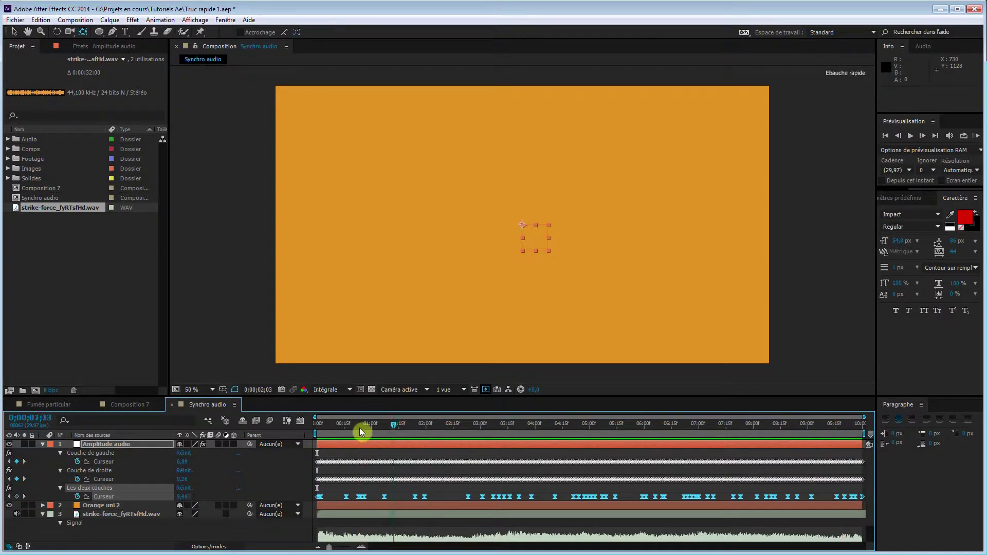
Apply the same Lissage settings to the Curseur keyframes of Couche de droite
click(103, 479)
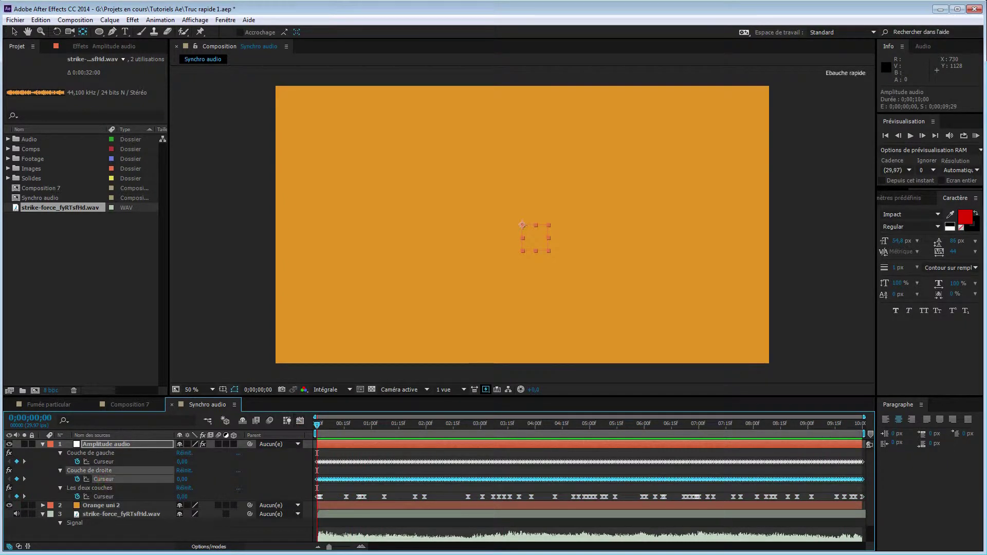
drag(931, 256, 147, 172)
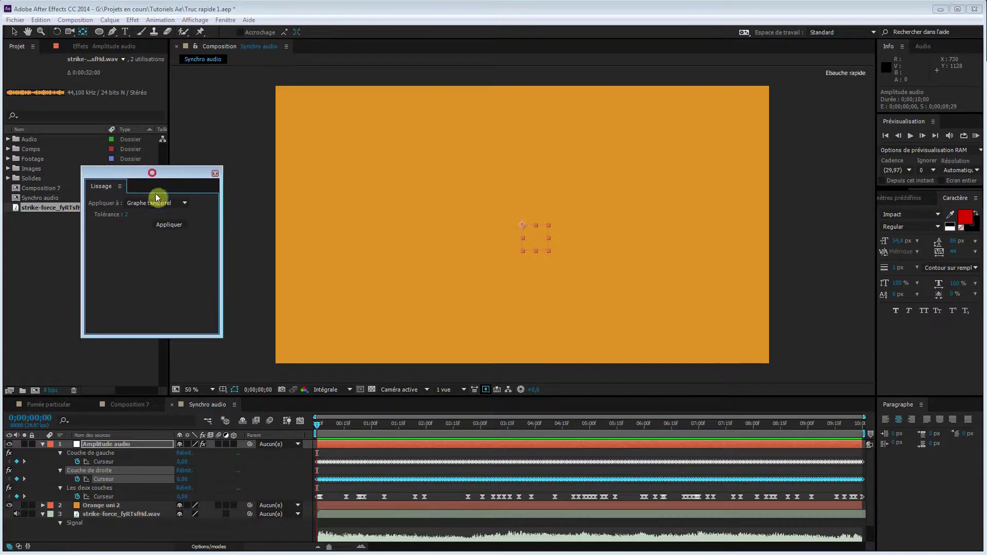
click(172, 225)
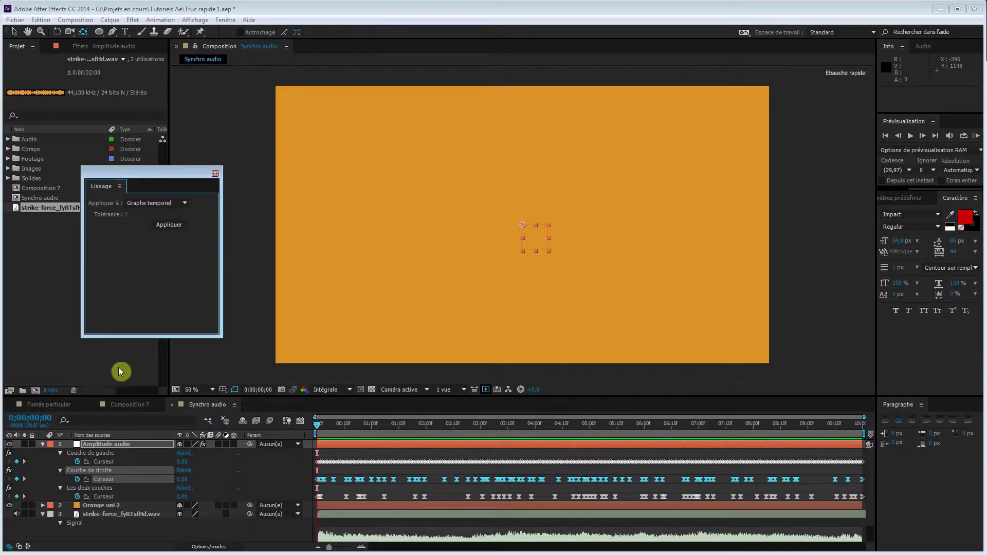
Smooth the Curseur keyframes of Couche de gauche with the same Lissage settings and close the Lissage window
click(110, 461)
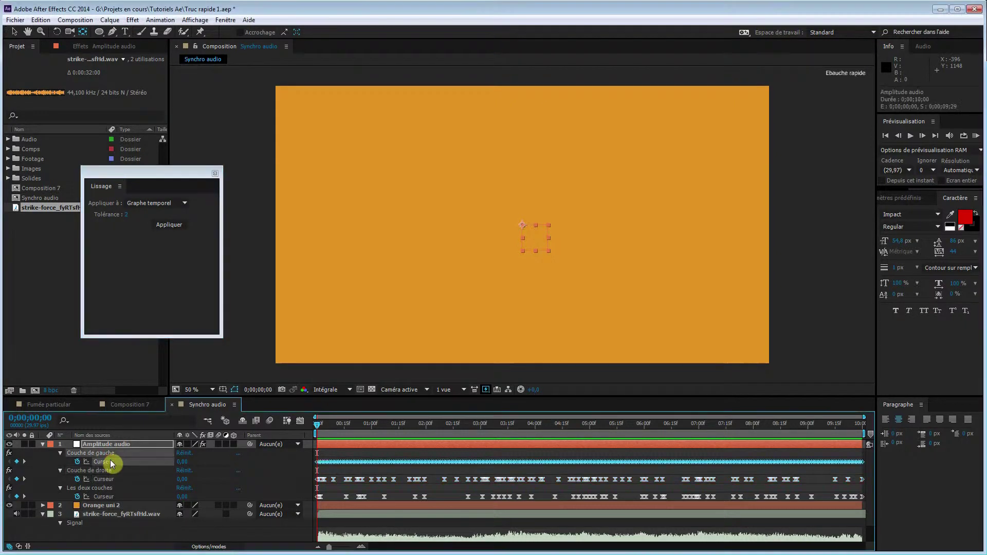
click(168, 225)
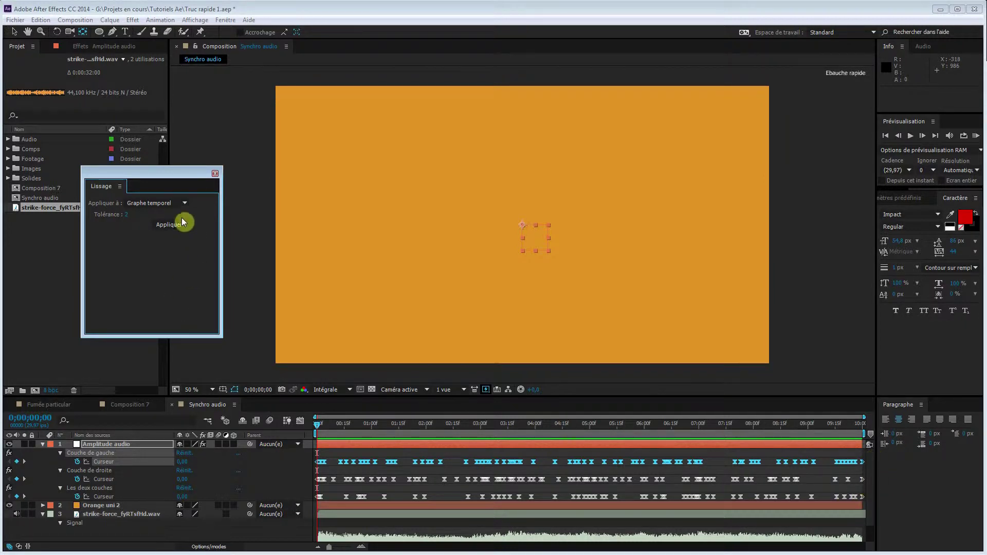
click(215, 175)
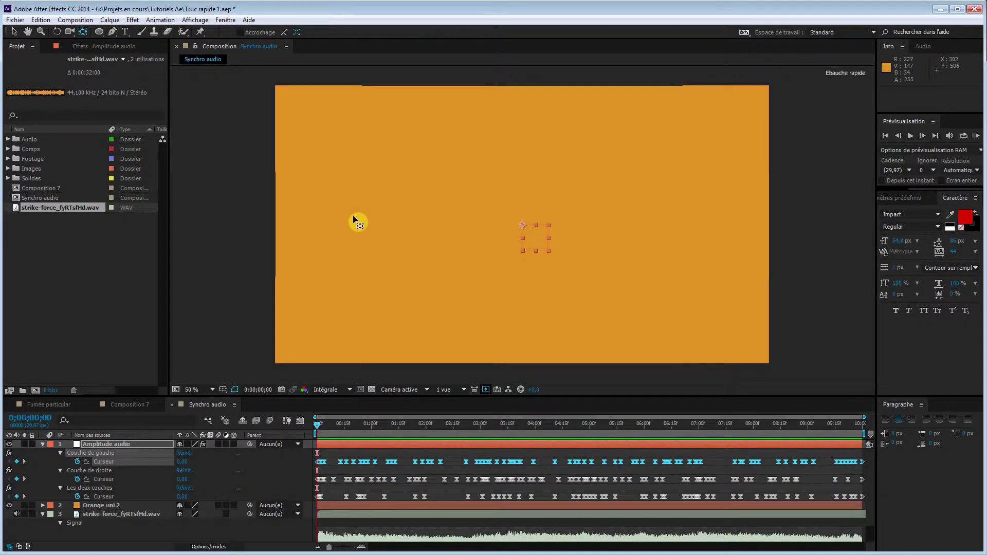
Collapse the Amplitude audio and strike-force audio layers in the timeline and clear the layer selection
click(43, 444)
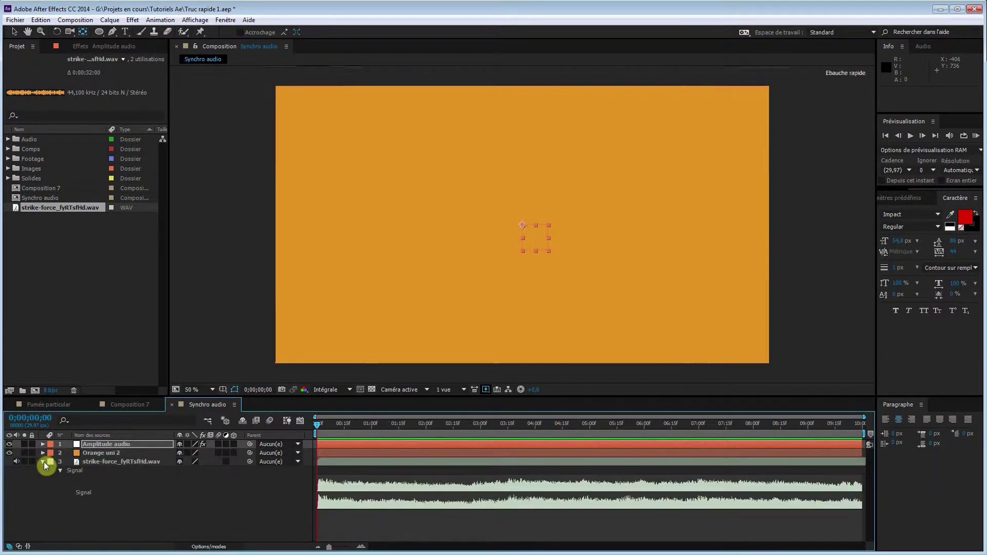
click(42, 453)
click(43, 453)
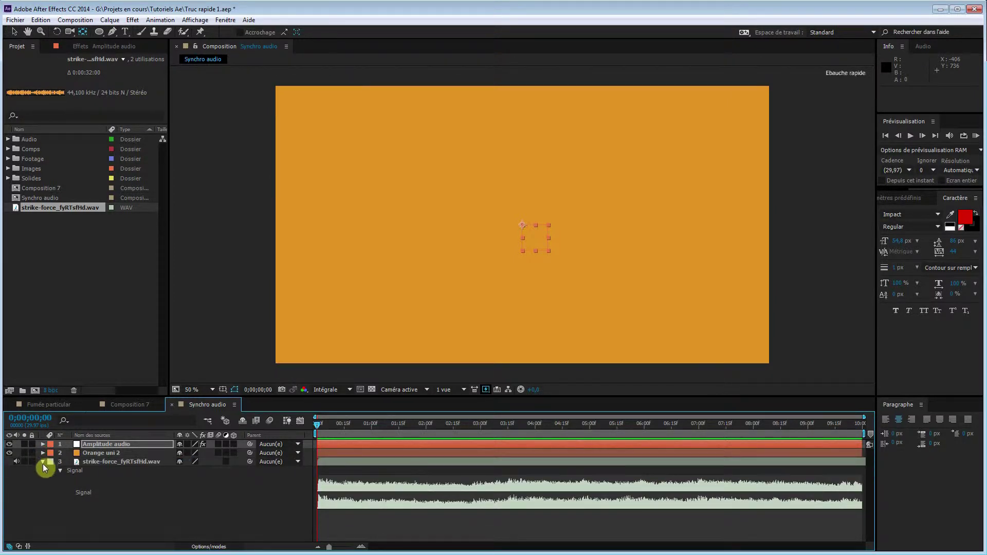
click(43, 462)
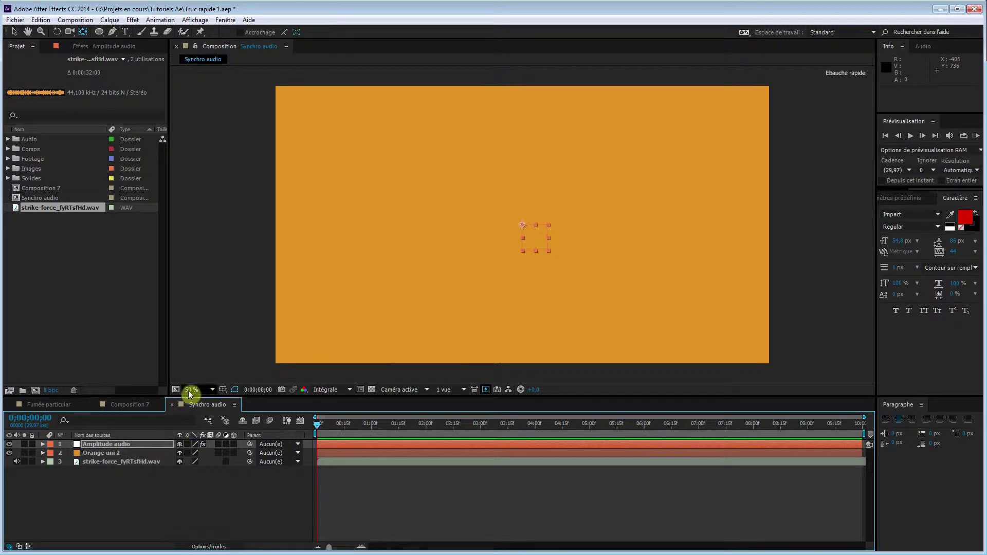
click(159, 522)
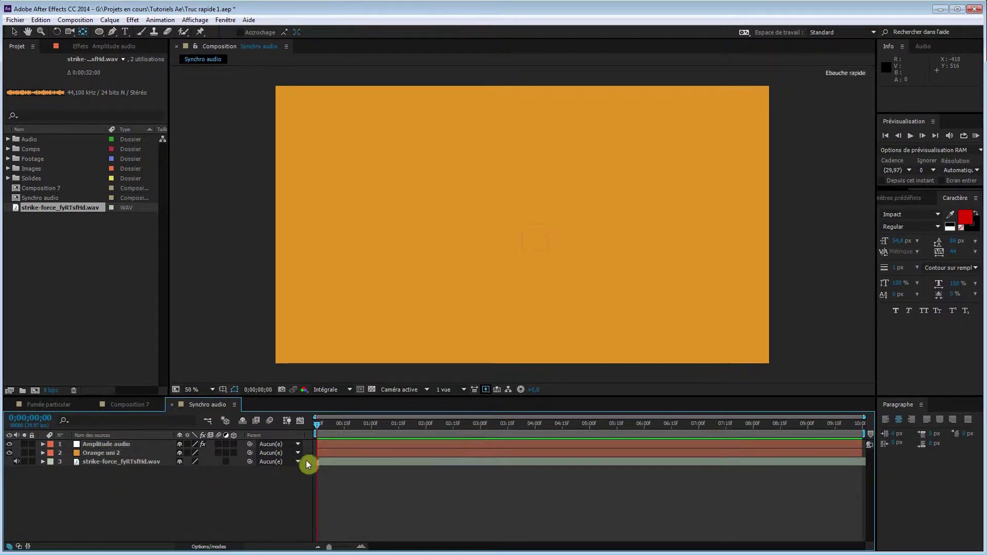
Draw a blue circle about 216 px wide in the composition's lower right as a shape layer and move its anchor point to its centre
click(99, 33)
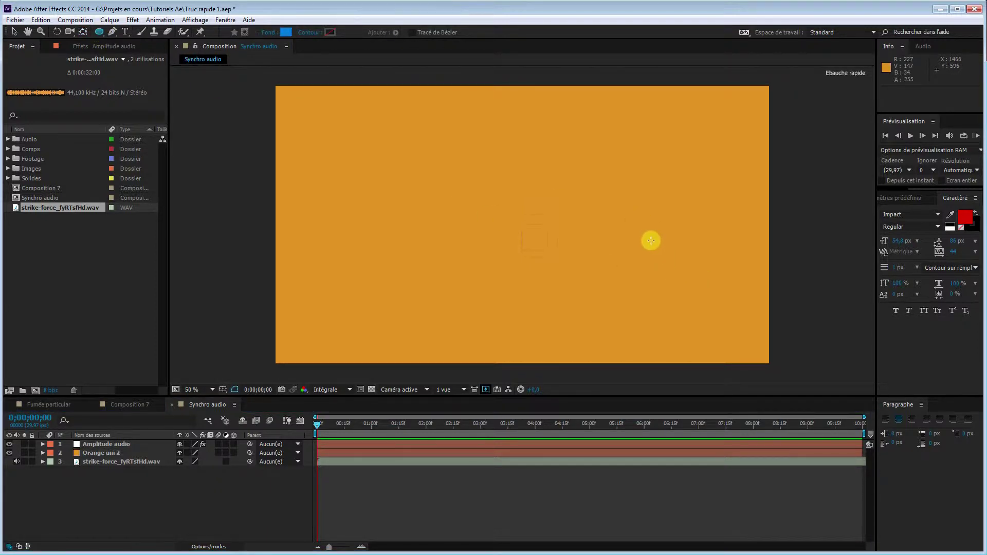
drag(646, 243, 702, 299)
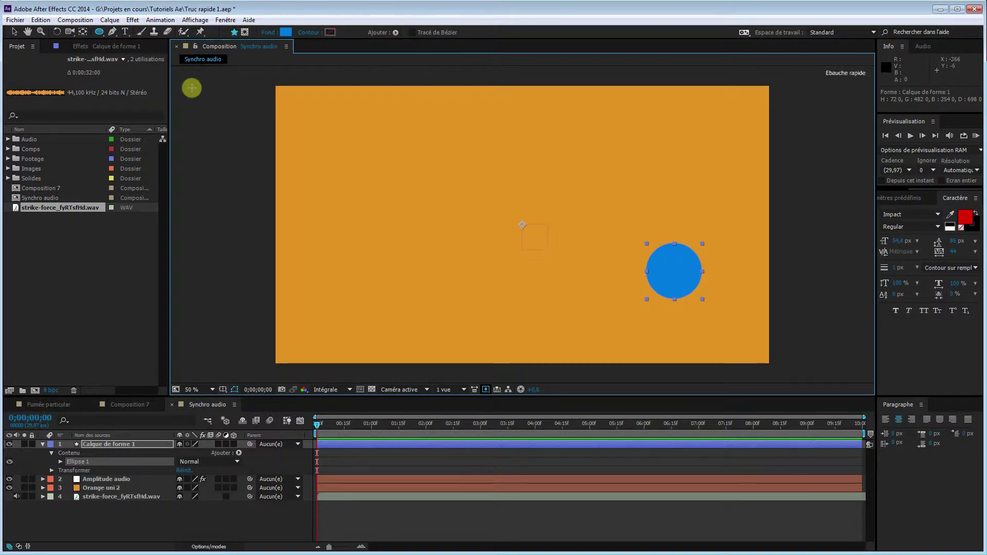
click(84, 35)
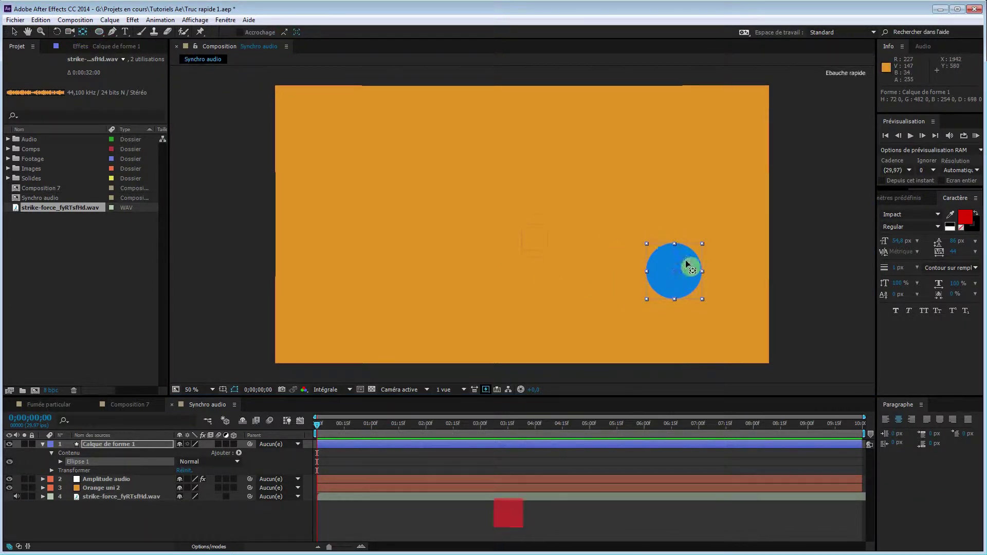
click(126, 446)
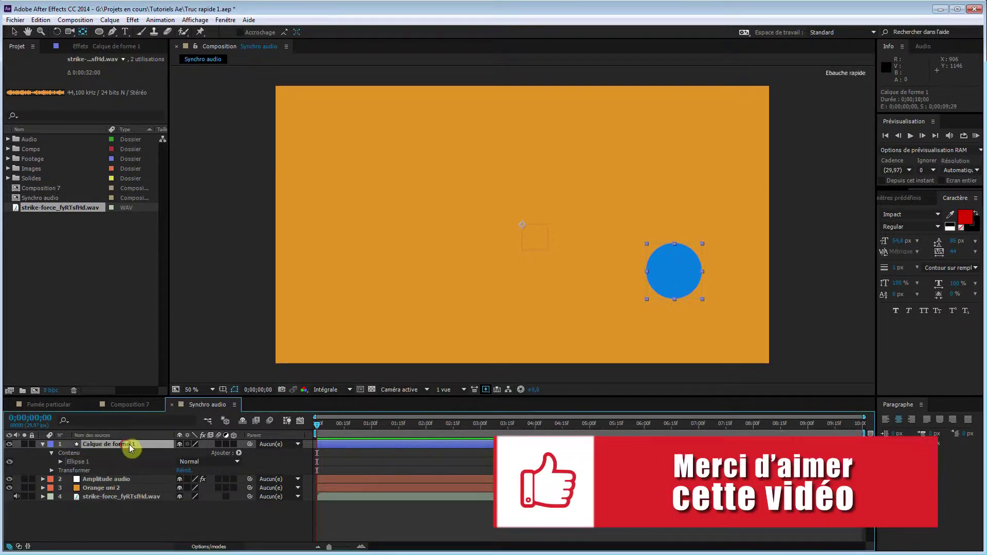
drag(524, 227, 675, 280)
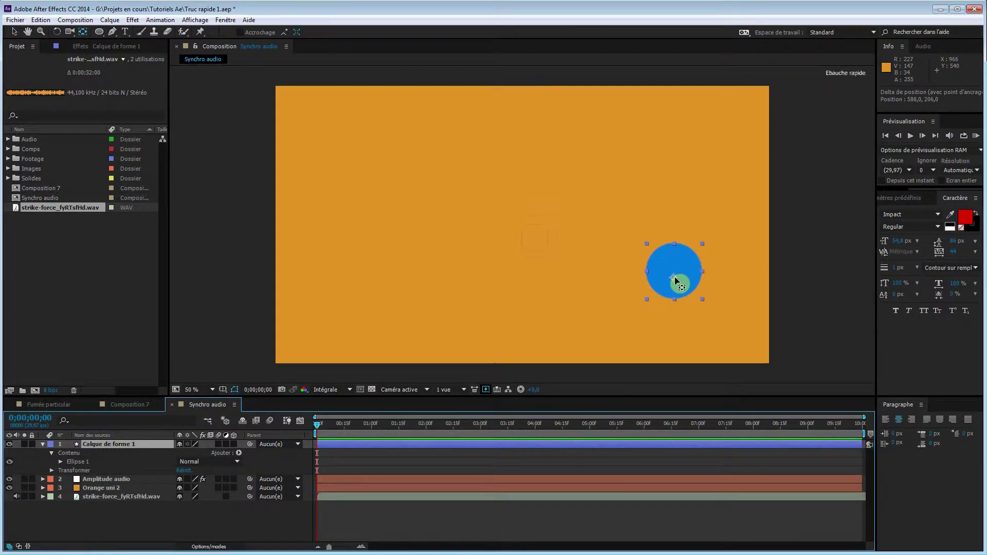
mouse_move(675, 272)
mouse_down()
mouse_move(684, 278)
mouse_move(669, 282)
mouse_up()
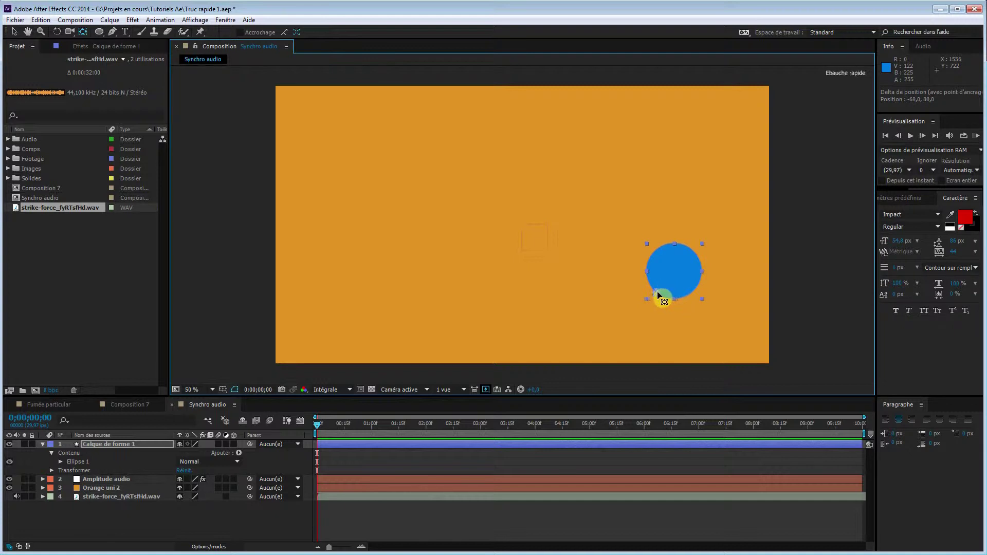
drag(650, 297, 656, 289)
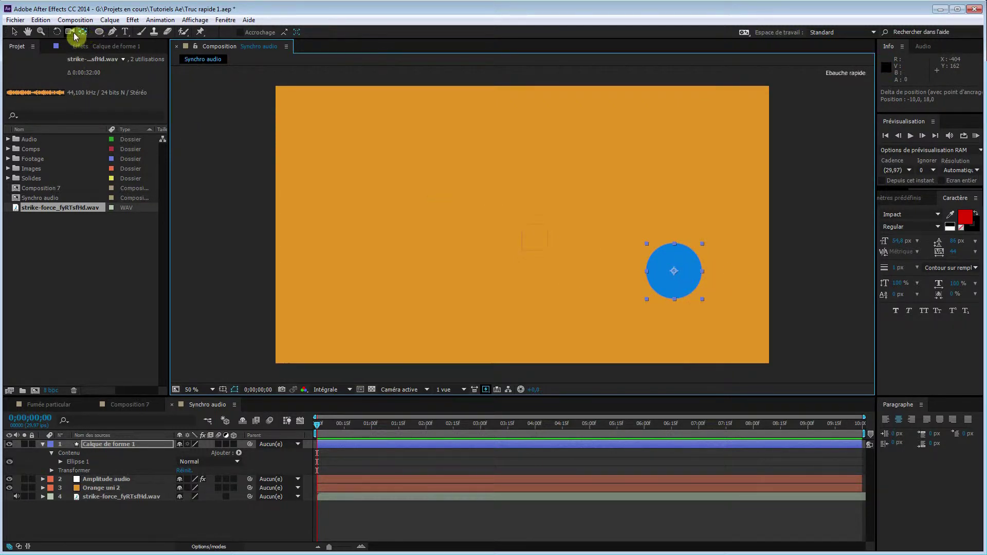
Draw an upright blue rectangle of about 190 × 380 px near the composition's centre, on a shape layer separate from the circle
drag(99, 32, 134, 31)
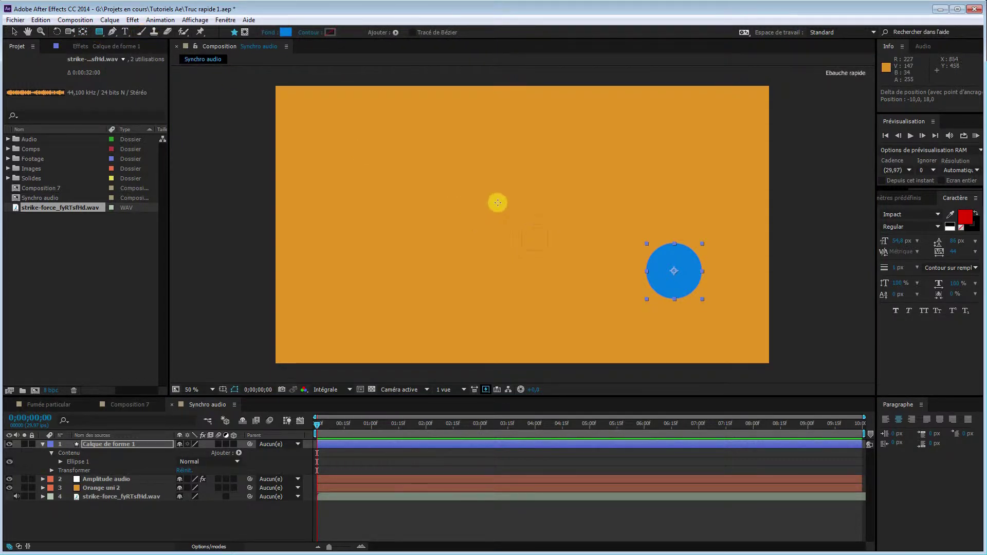
mouse_move(489, 198)
mouse_down()
mouse_move(568, 284)
mouse_move(559, 322)
mouse_move(551, 320)
mouse_up()
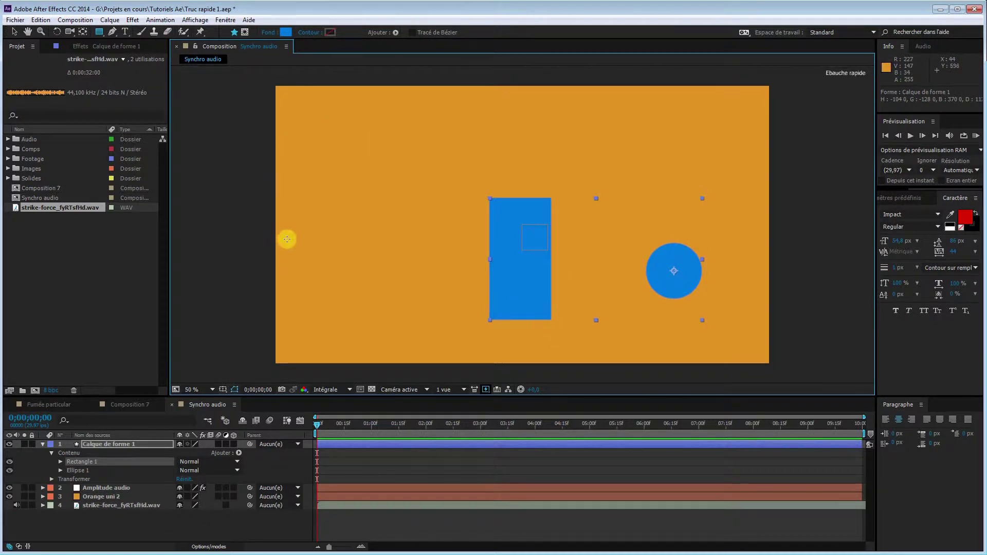
key(ctrl+z)
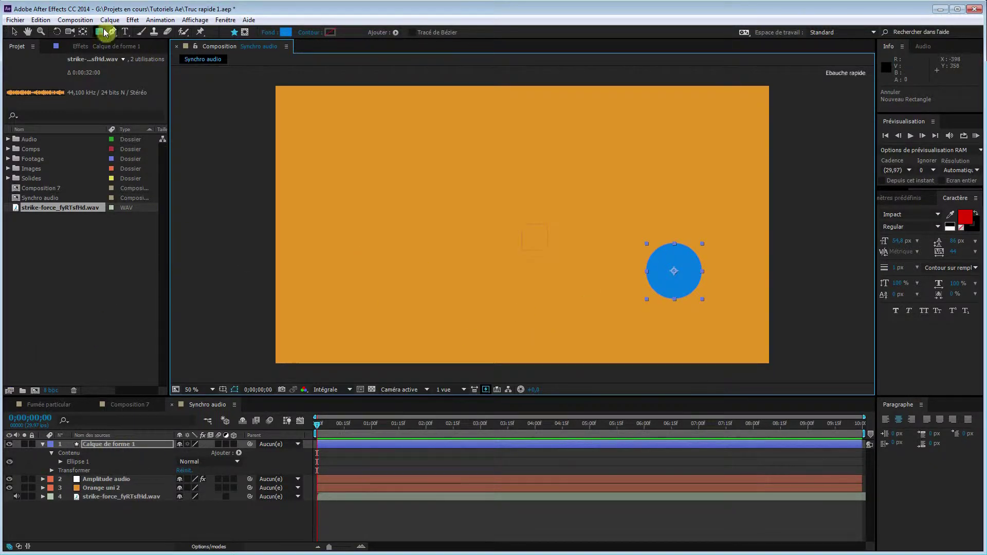
click(165, 526)
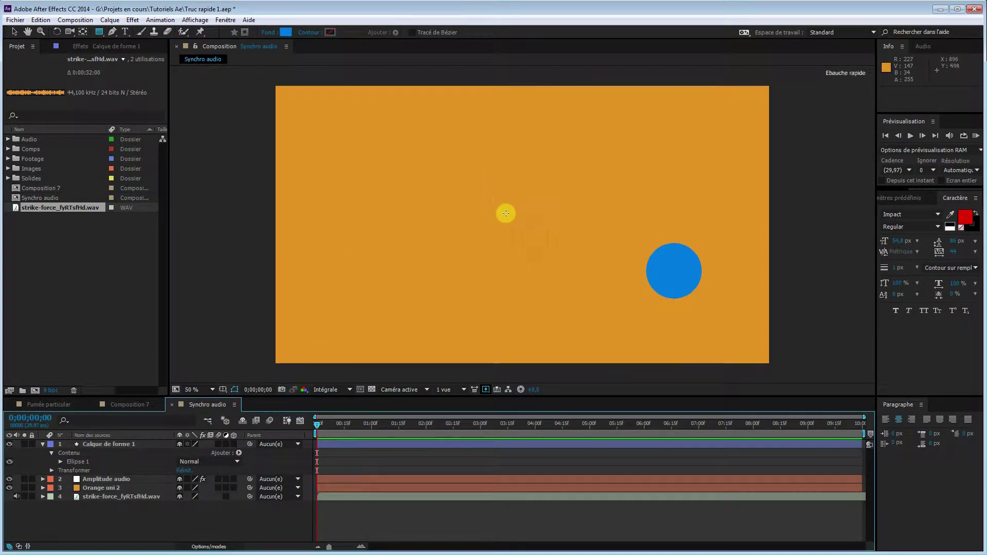
mouse_move(497, 205)
mouse_down()
mouse_move(568, 283)
mouse_move(544, 303)
mouse_up()
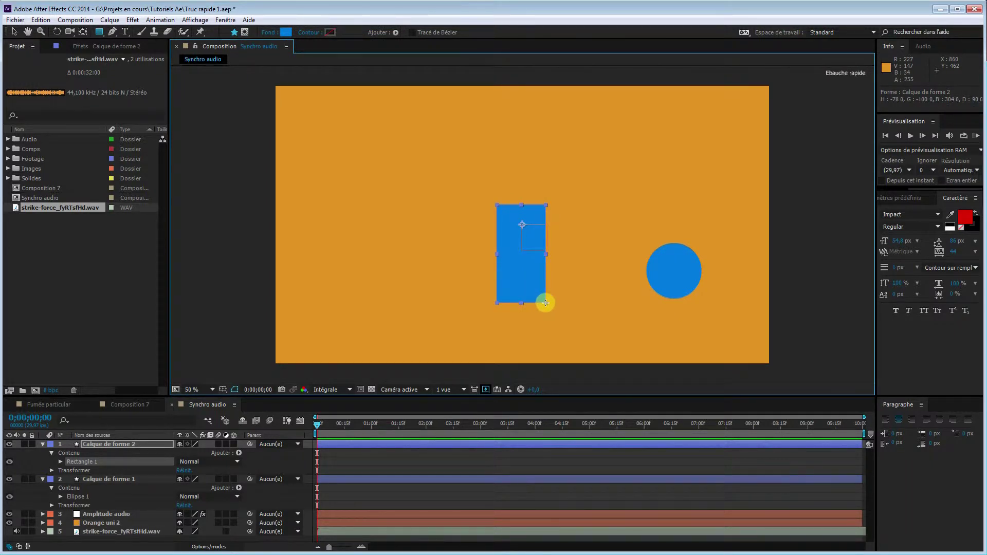
drag(545, 302, 545, 302)
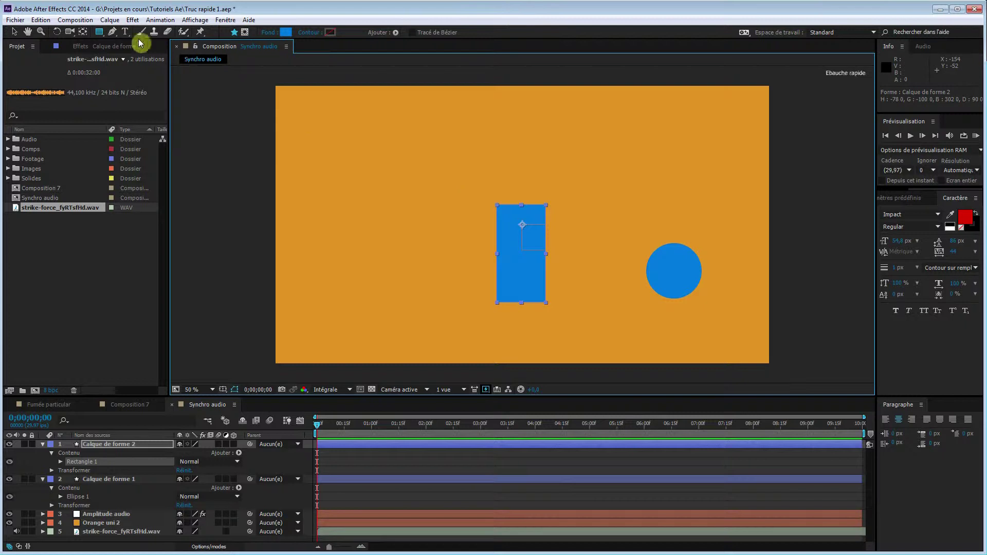
Move the rectangle layer's anchor point to the middle of the rectangle's bottom edge
click(83, 32)
key(ctrl+alt+Home)
click(147, 442)
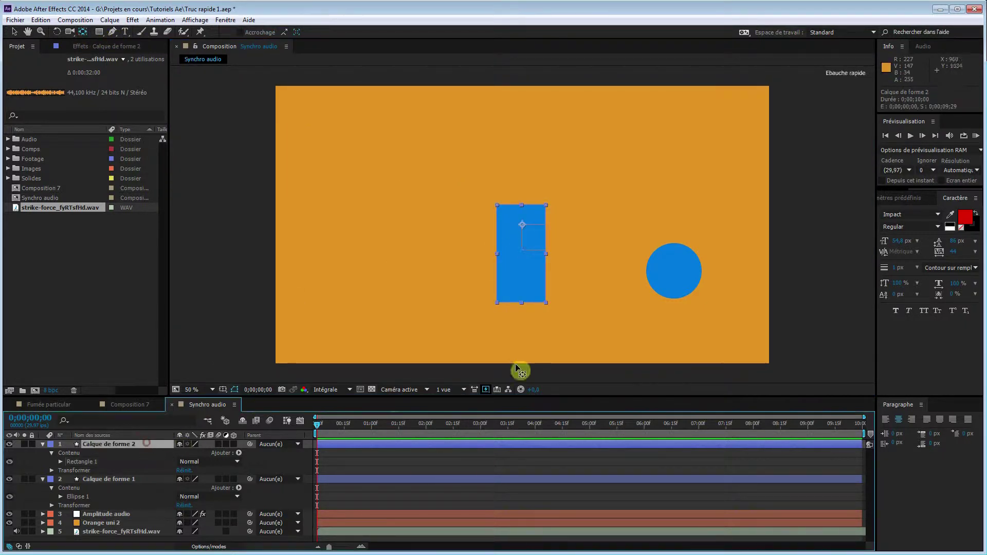
drag(523, 226, 526, 306)
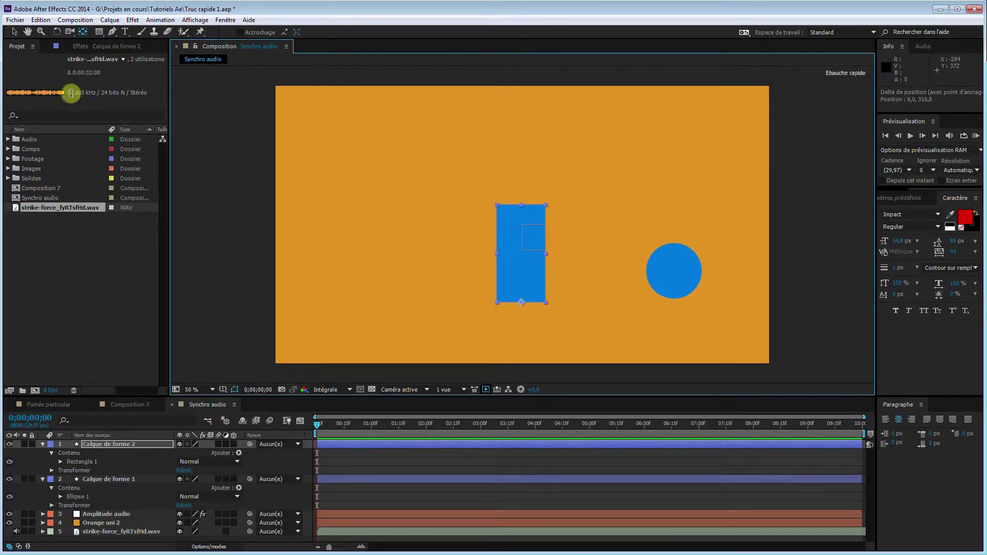
Deselect the rectangle layer and draw a five-pointed blue star in the composition's upper left on its own shape layer
click(101, 34)
drag(101, 34, 134, 79)
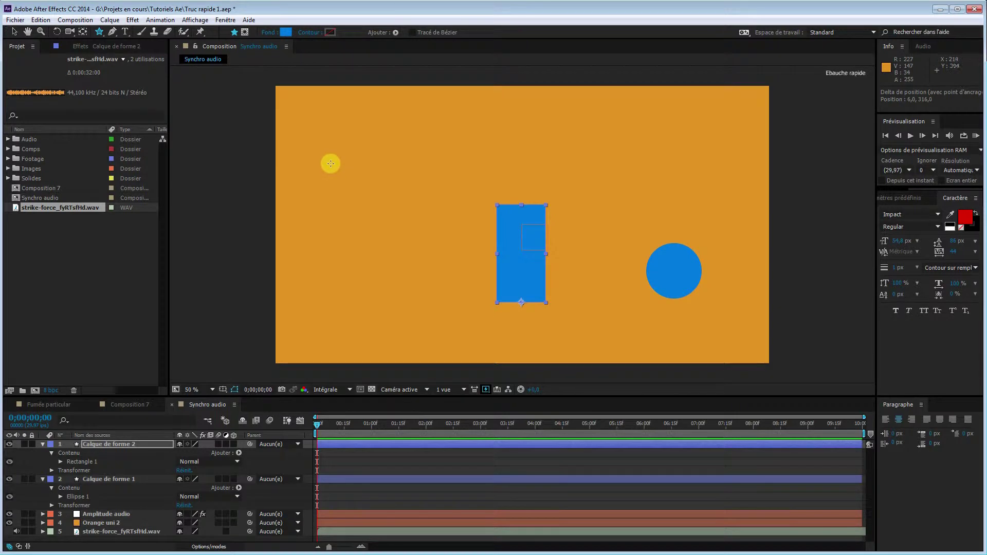
click(149, 462)
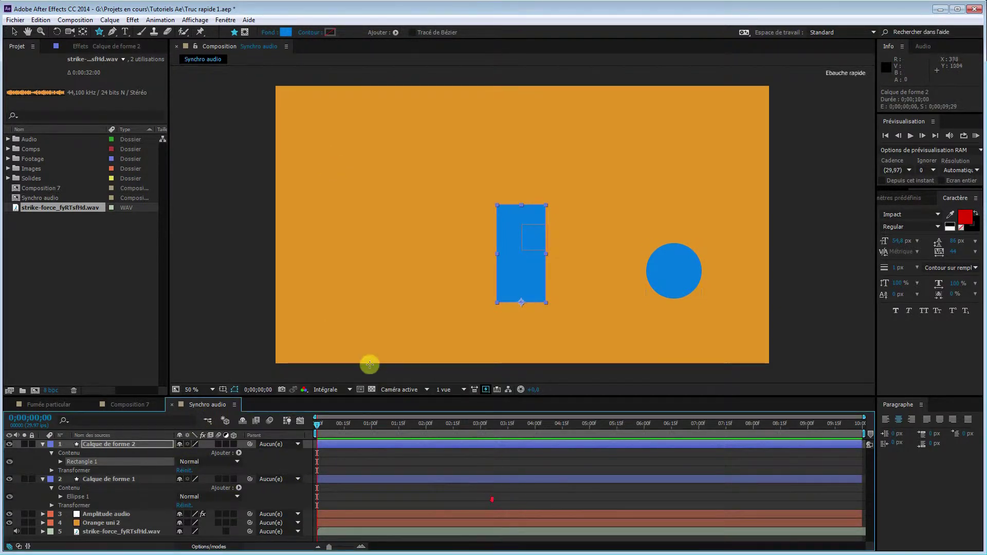
click(12, 35)
click(245, 325)
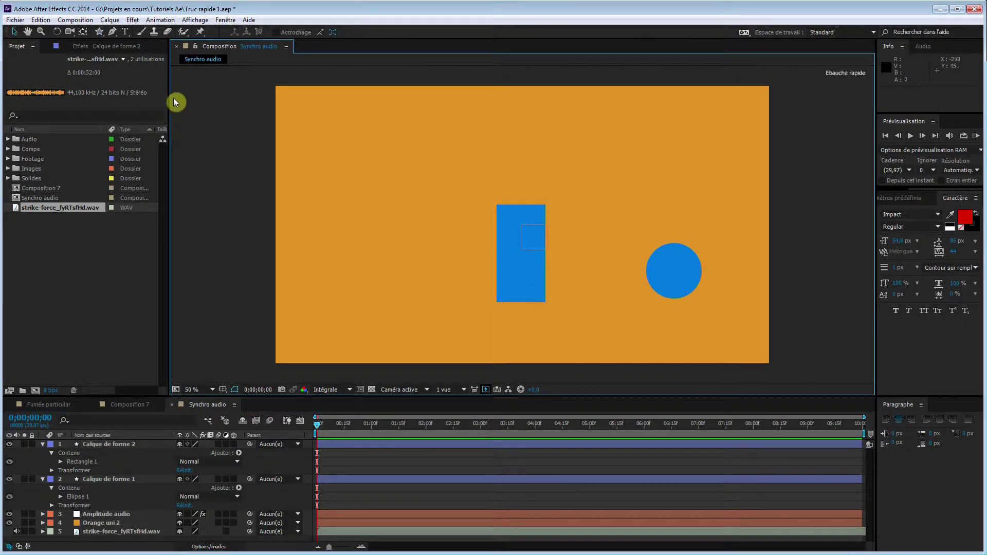
click(100, 35)
click(343, 138)
drag(360, 159, 337, 129)
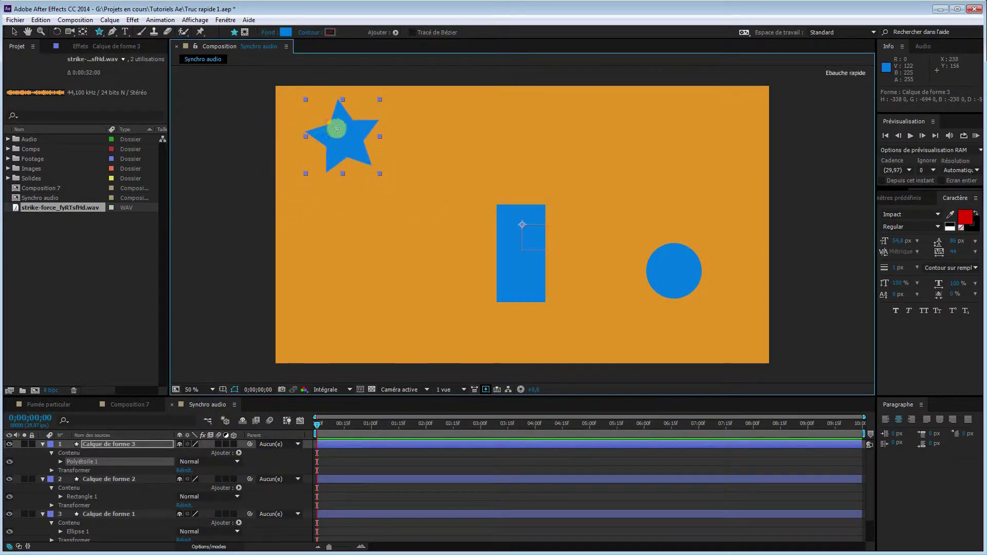
Move the star slightly down and to the right, away from the composition's upper-left corner
click(14, 35)
click(331, 152)
drag(349, 152, 381, 197)
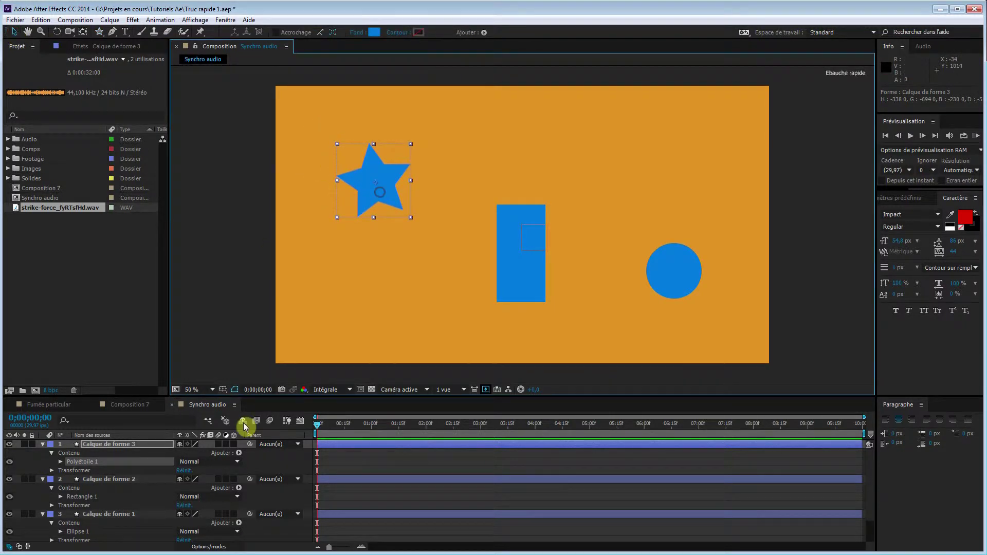
Move the anchor point of Calque de forme 3 to the centre of the star and return to the Selection tool
click(128, 445)
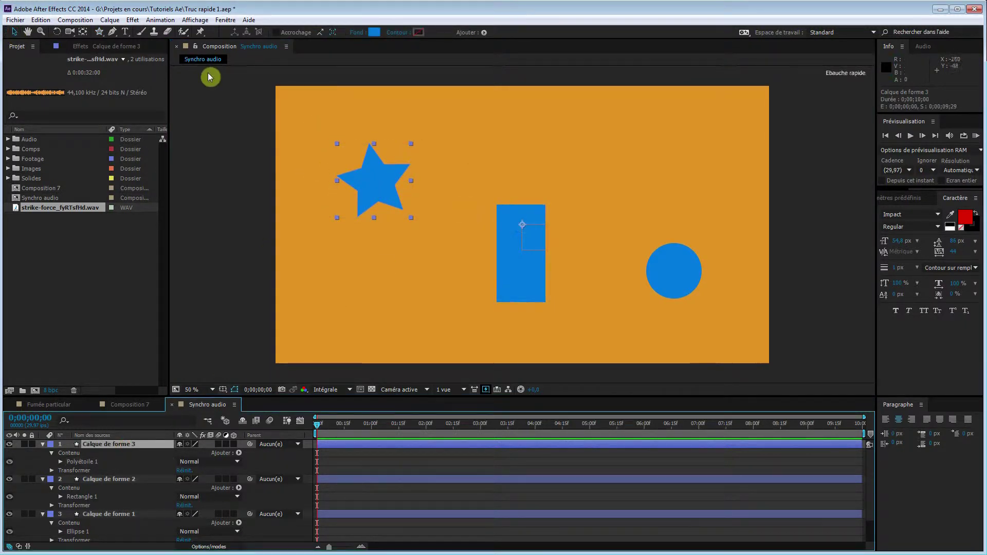
click(83, 32)
click(496, 221)
drag(523, 225, 379, 185)
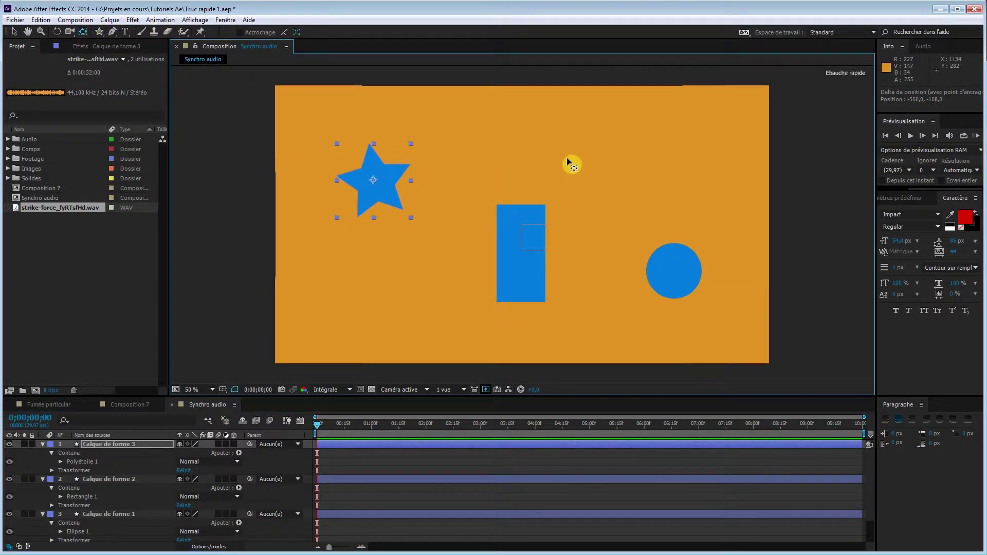
key(v)
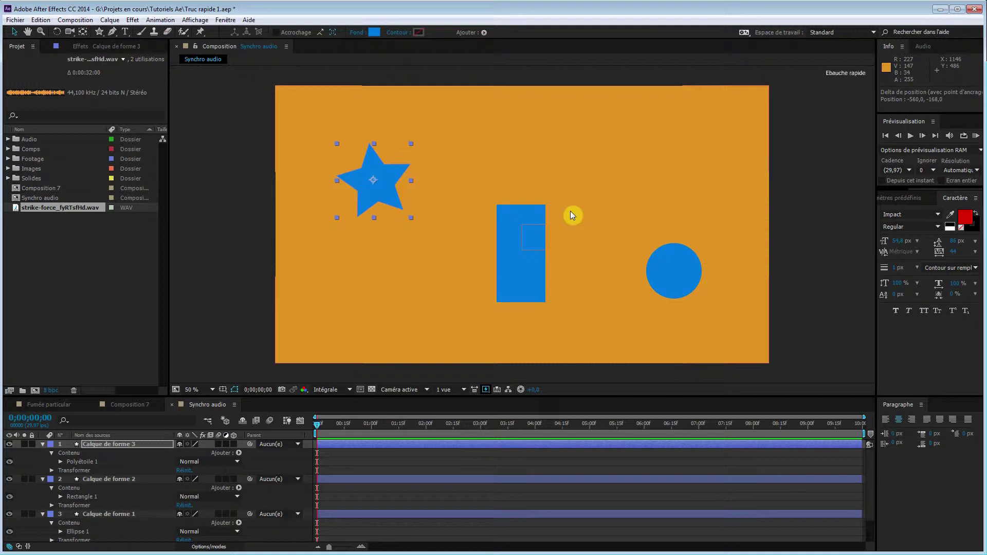
click(391, 178)
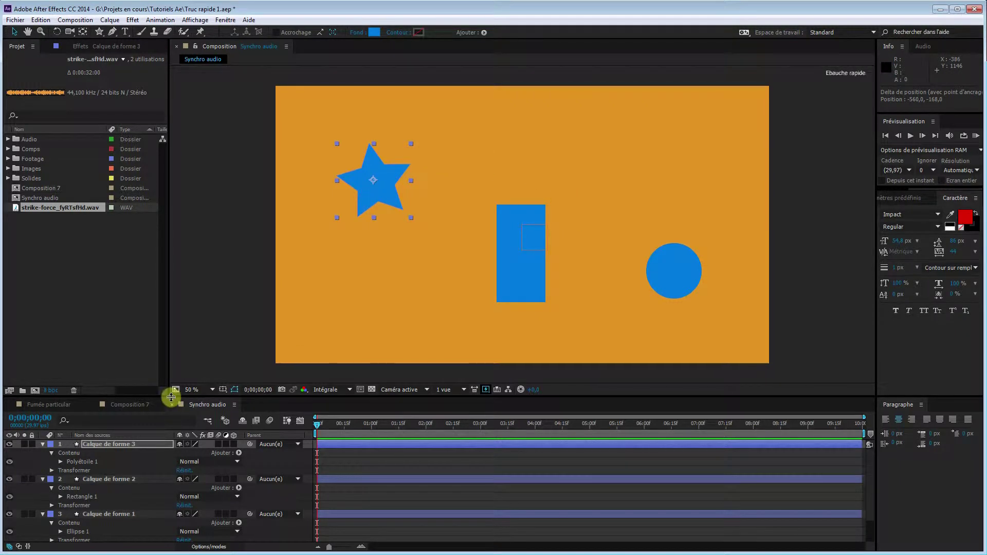
Enlarge the timeline area, set the composition view magnification to 33.3 %, and deselect all layers
drag(171, 397, 177, 283)
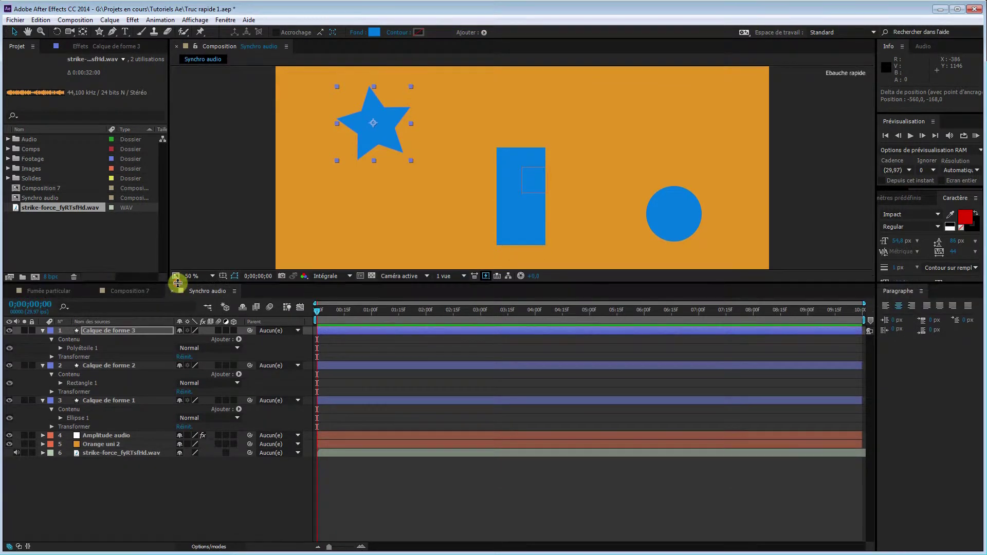
click(211, 275)
click(211, 296)
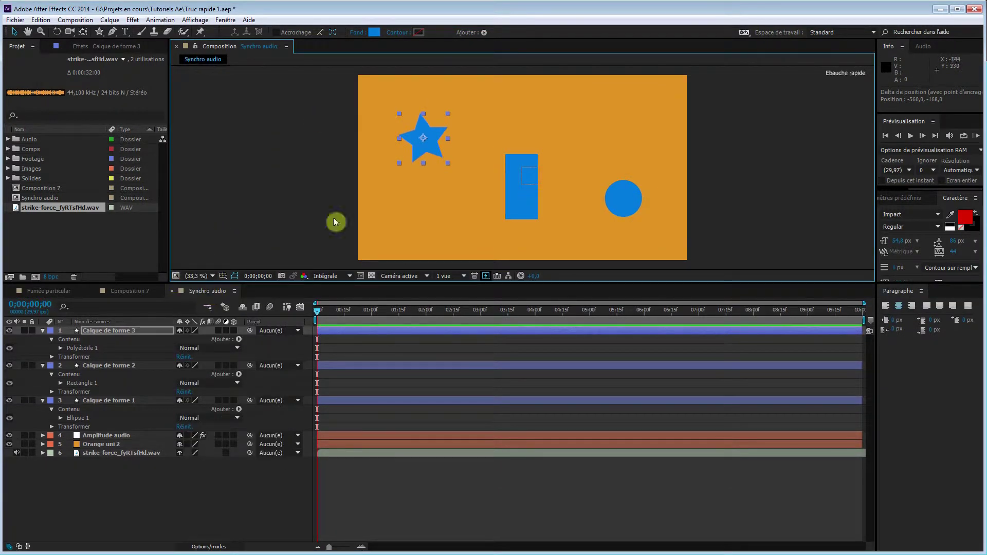
click(250, 495)
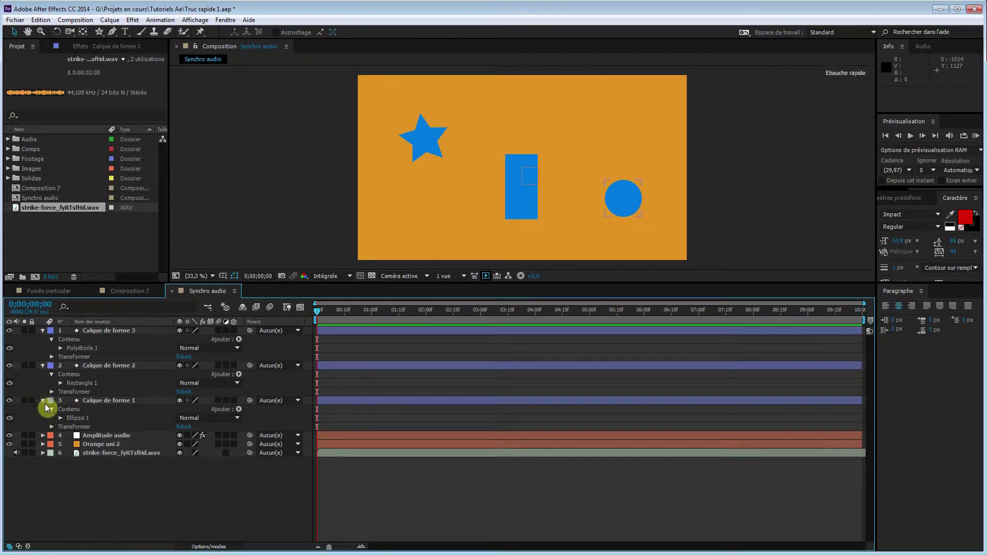
Reveal the Amplitude audio slider keyframes and the Transformer properties of the circle layer, Calque de forme 1
click(43, 435)
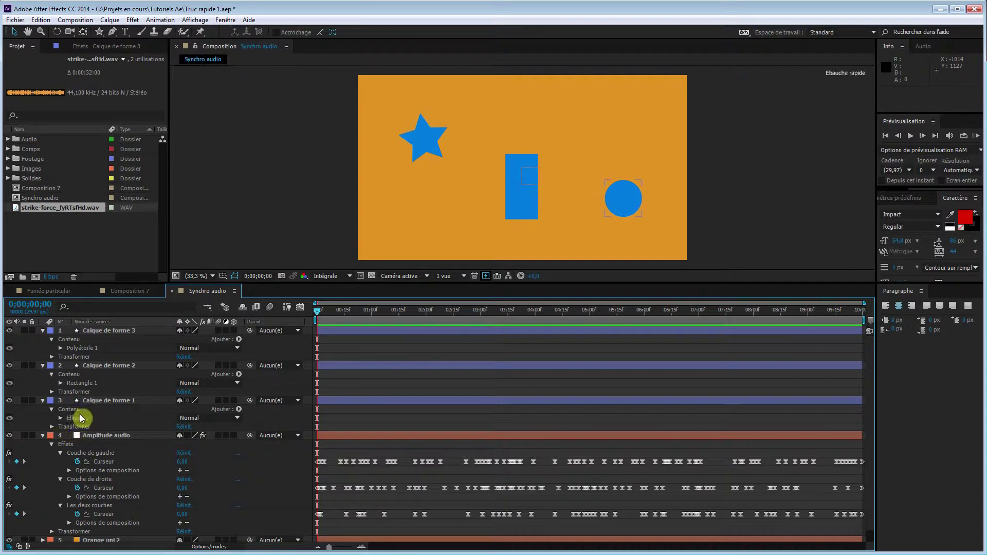
click(136, 403)
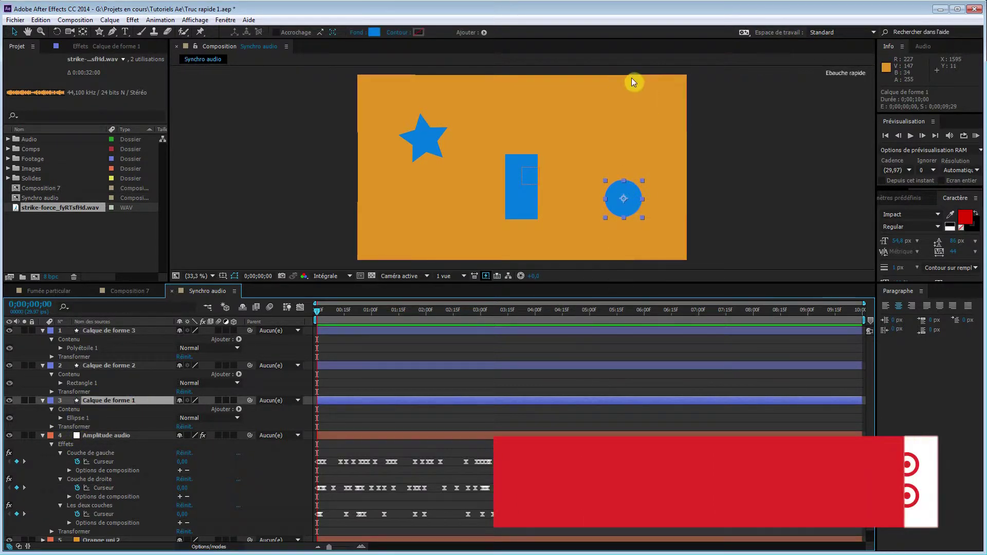
click(52, 427)
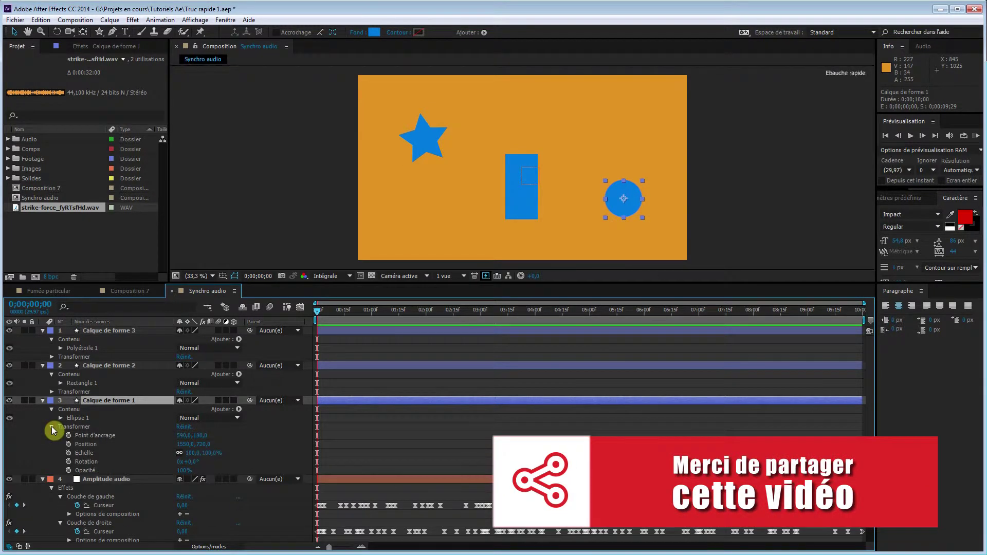
scroll(170, 445, down, 3)
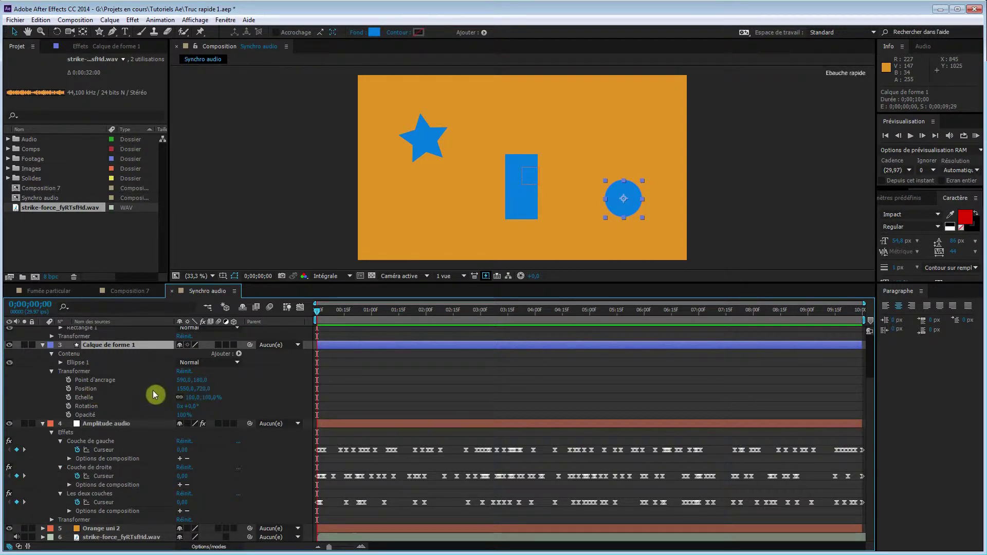
Separate the Position of Calque de forme 1 into X and Y dimensions, then deselect the layer
right_click(94, 391)
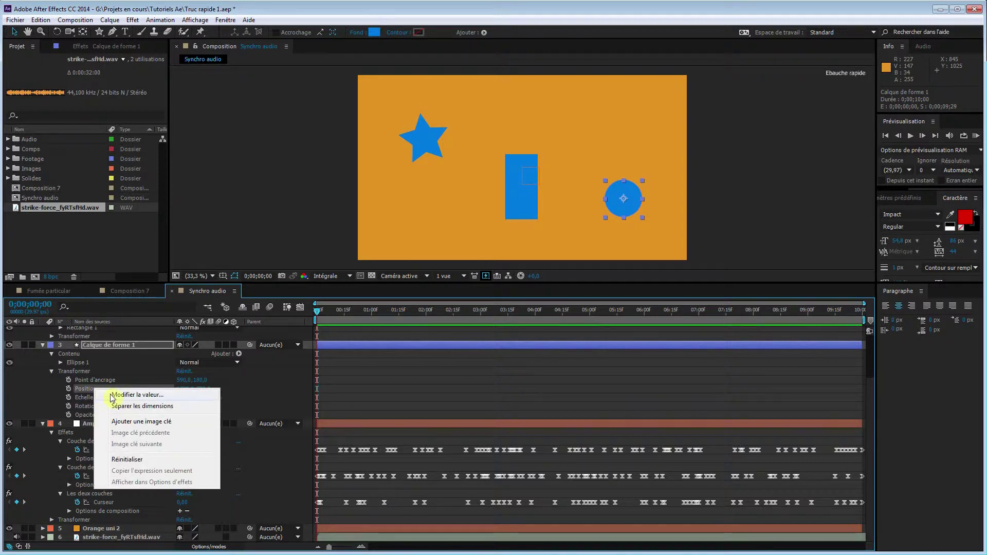
click(134, 406)
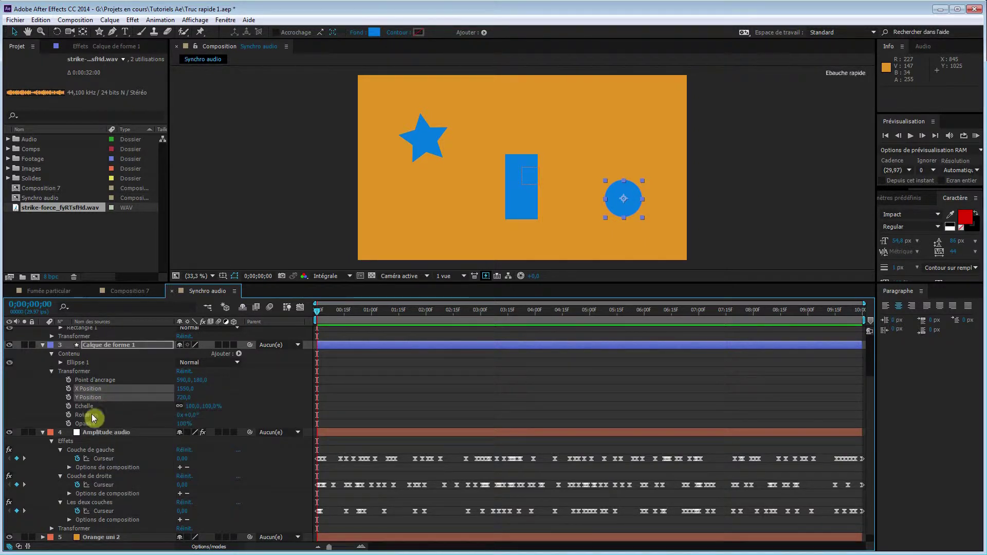
right_click(104, 392)
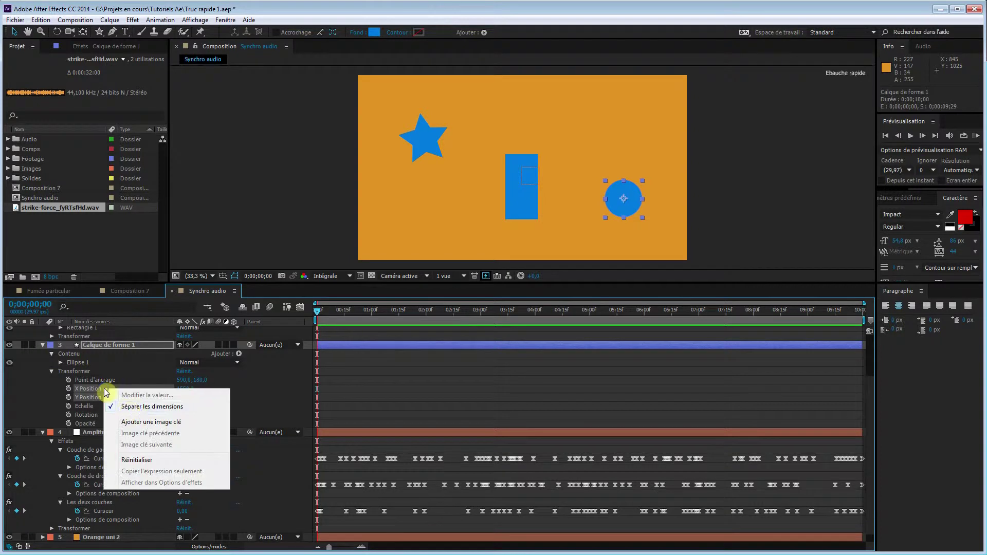
click(127, 406)
right_click(99, 392)
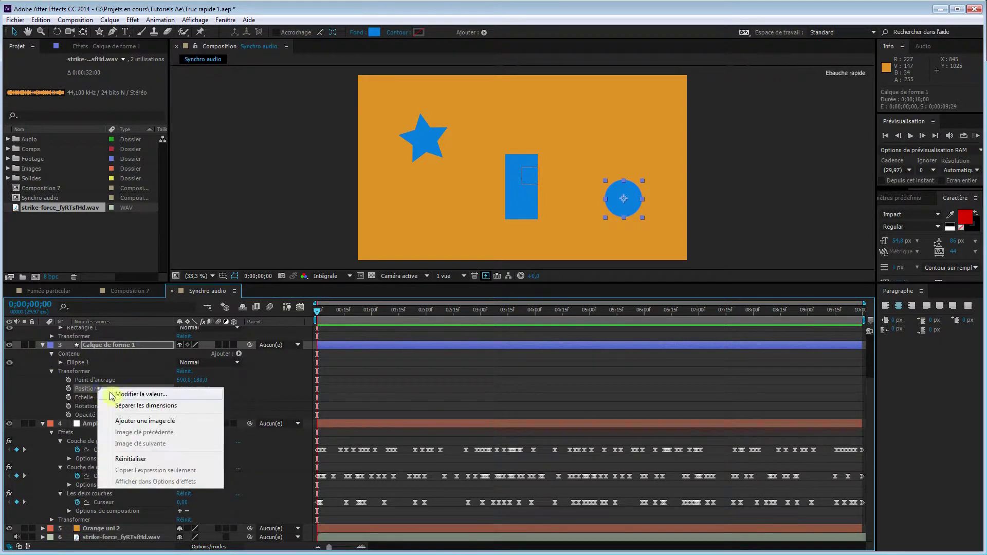
click(128, 406)
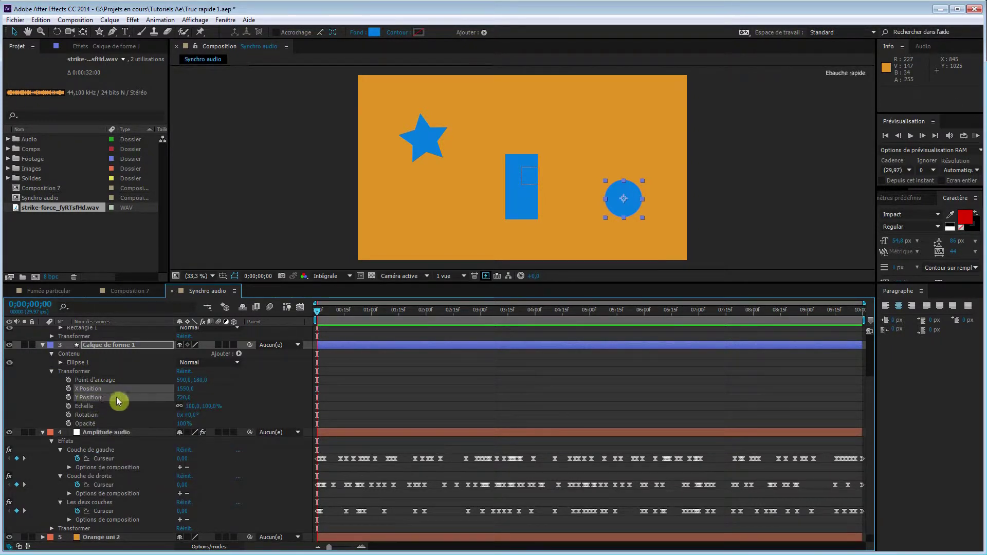
click(250, 397)
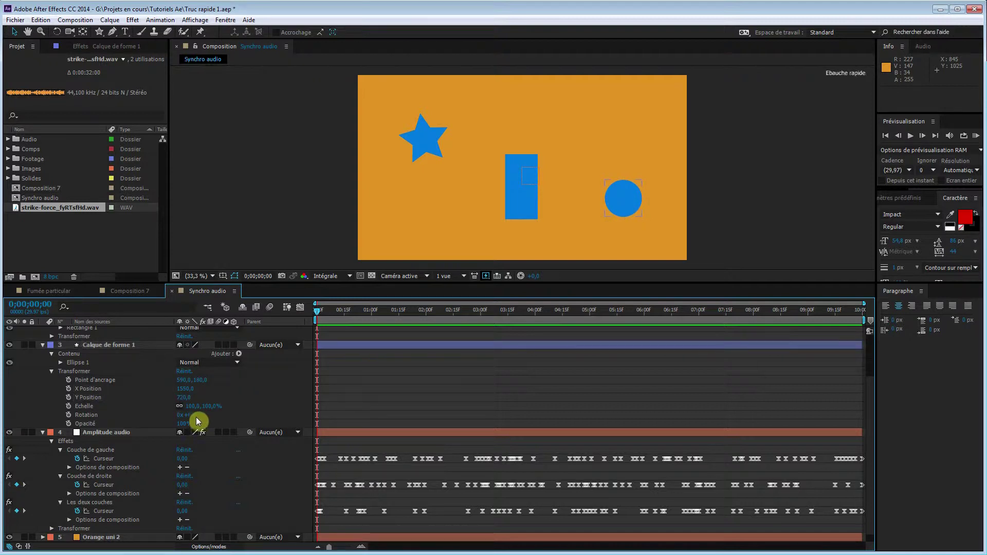
Link the circle's Y Position by expression to the Couche de gauche Curseur of Amplitude audio and scrub the start
alt+click(68, 397)
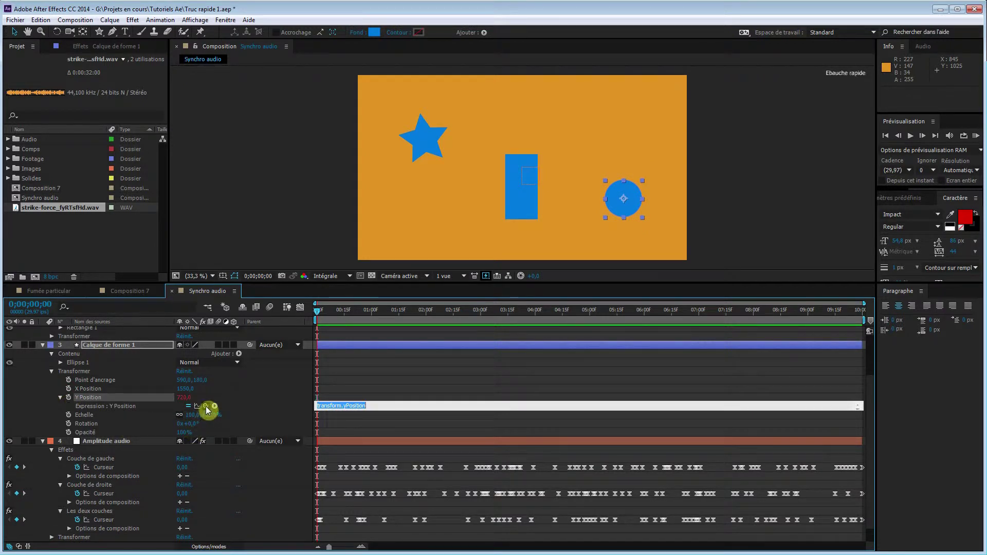
drag(206, 407, 165, 450)
drag(137, 467, 112, 469)
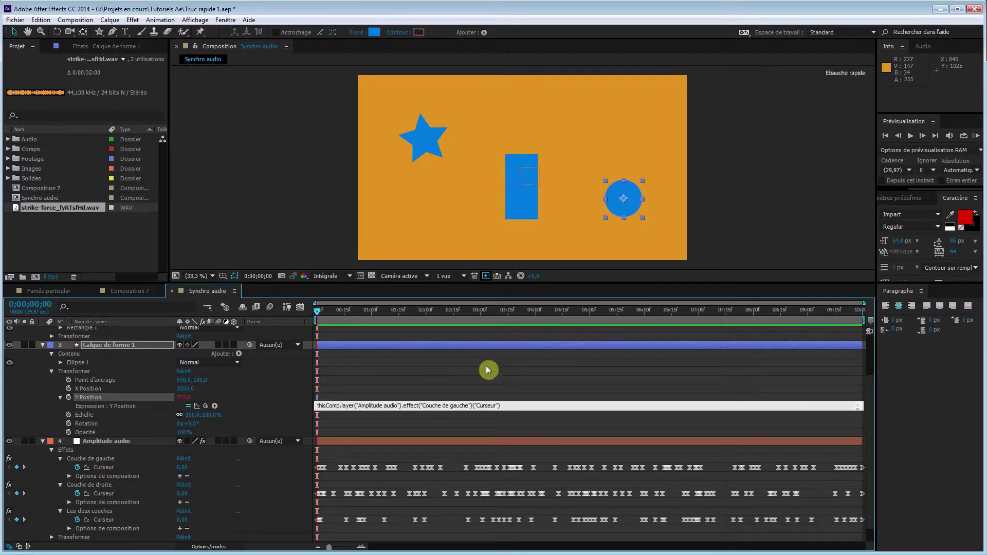
key(Return)
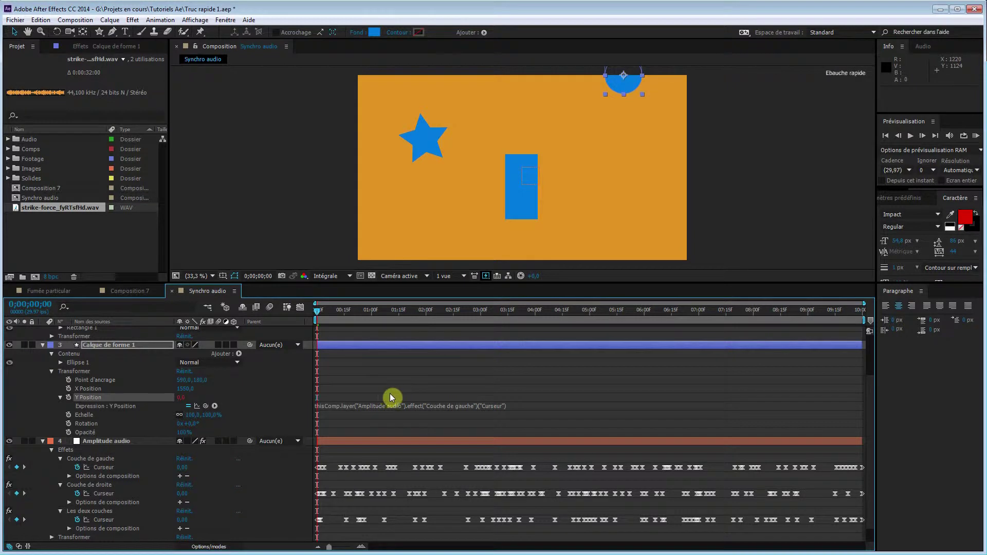
mouse_move(318, 314)
mouse_down()
mouse_move(451, 314)
mouse_move(303, 308)
mouse_up()
Multiply the circle's Y Position expression by 10 and scrub through the start of the timeline to check the motion
click(409, 406)
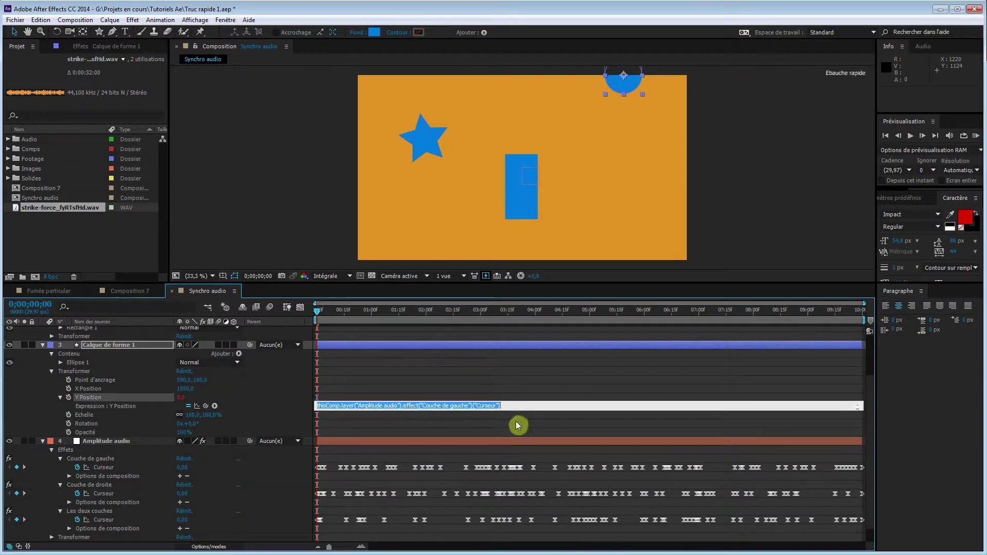
click(509, 406)
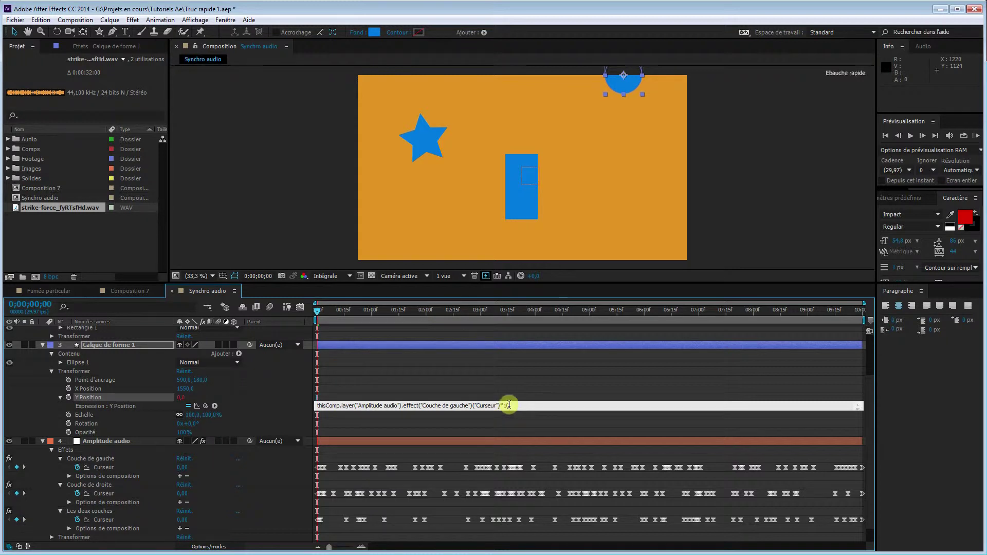
key(Return)
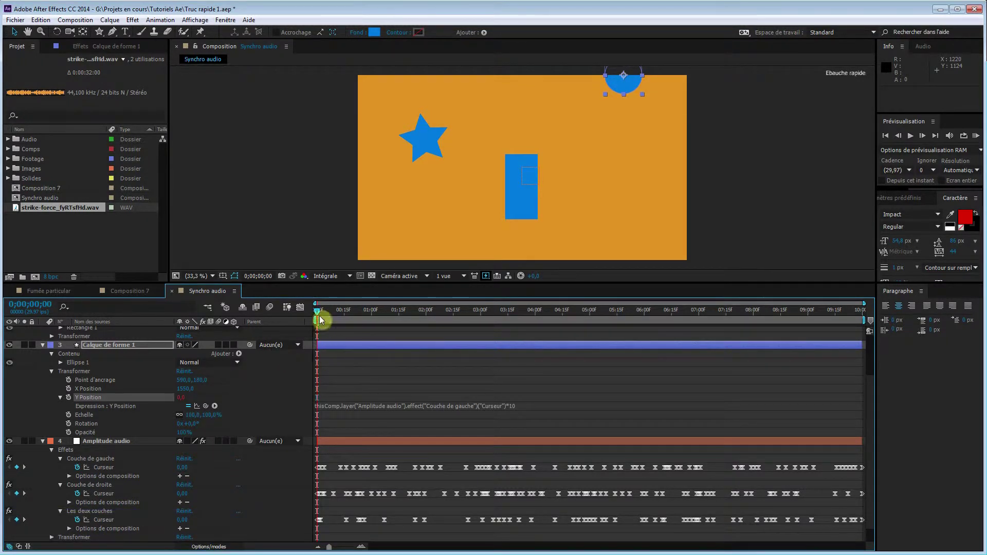
mouse_move(324, 315)
mouse_down()
mouse_move(612, 316)
mouse_move(682, 306)
mouse_move(319, 289)
mouse_move(678, 301)
mouse_move(434, 324)
mouse_move(324, 302)
mouse_move(592, 313)
mouse_move(320, 315)
mouse_up()
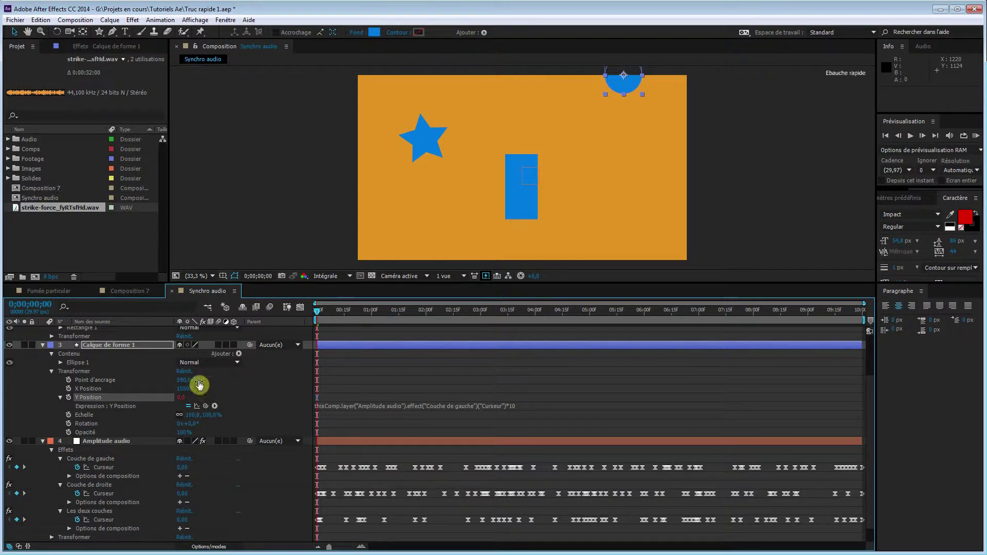
Set the circle's vertical anchor point to about -634 and make its Y Position expression multiplier -10, checking the motion
drag(198, 379, 16, 348)
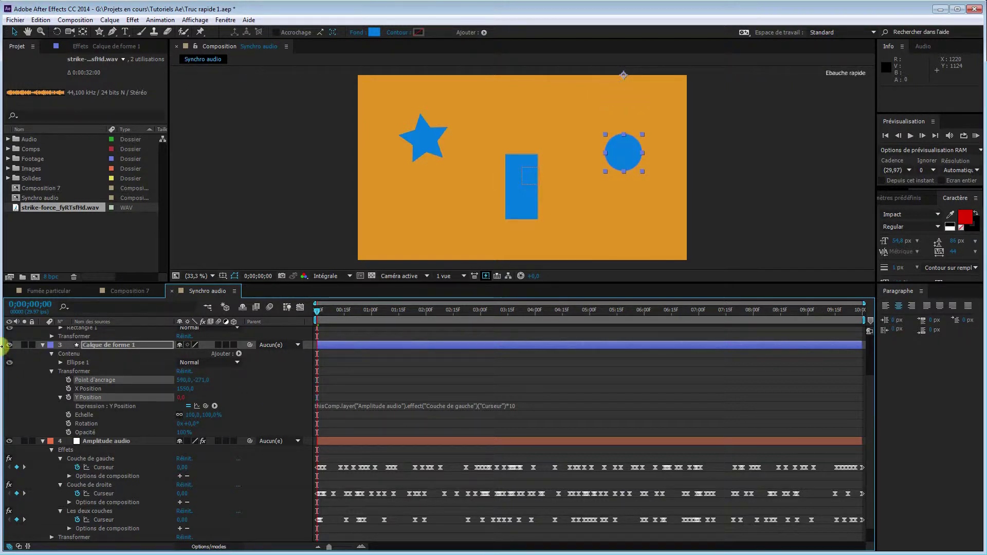
drag(206, 386, 35, 369)
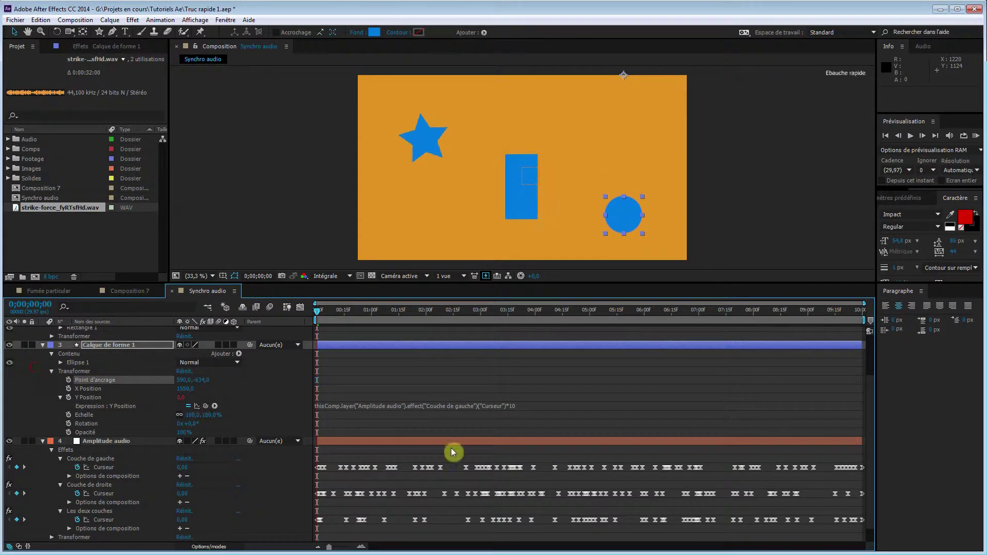
click(507, 406)
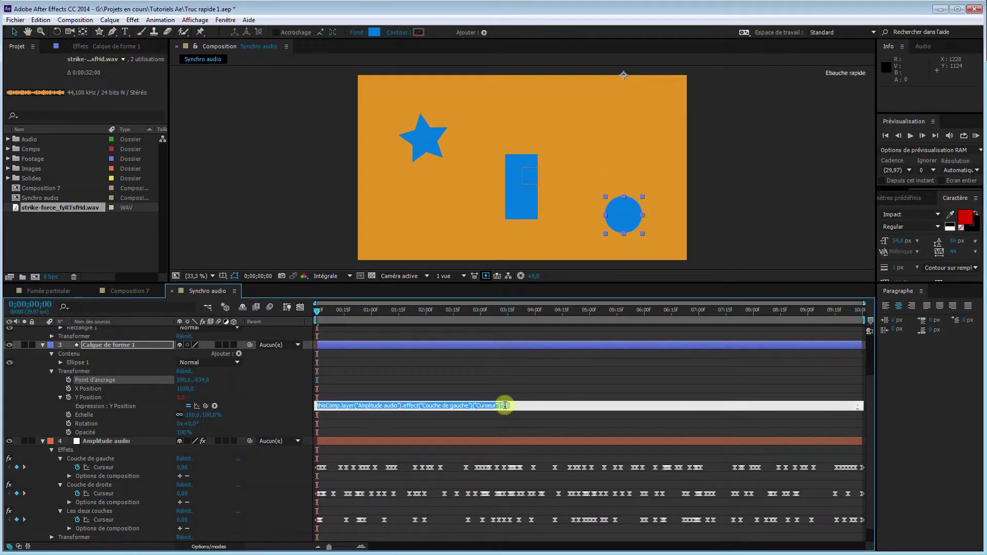
click(504, 405)
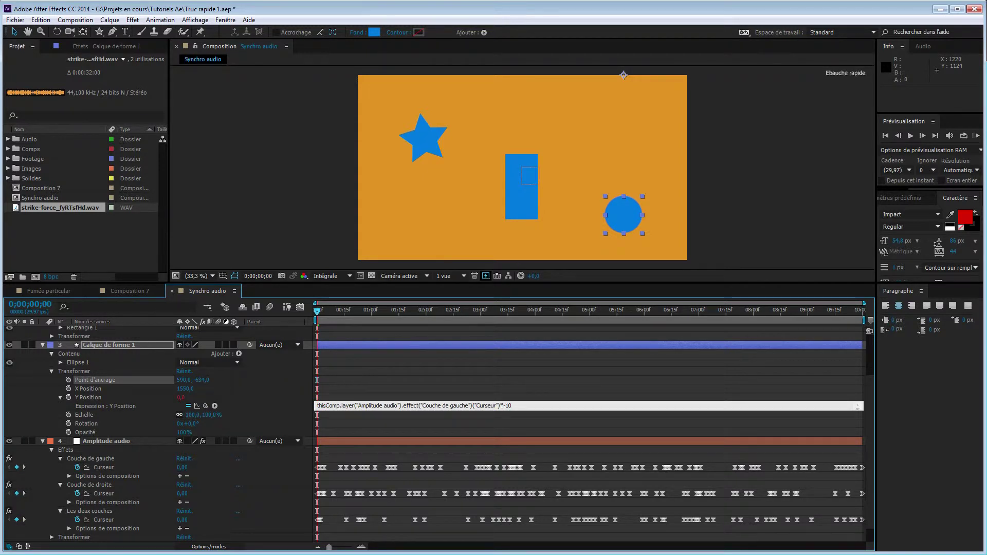
key(Return)
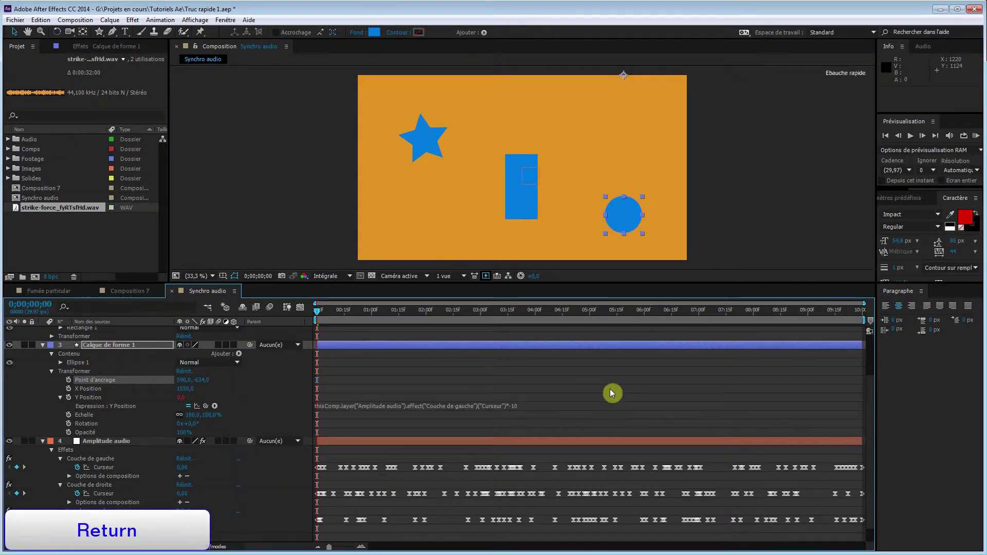
drag(312, 313, 310, 353)
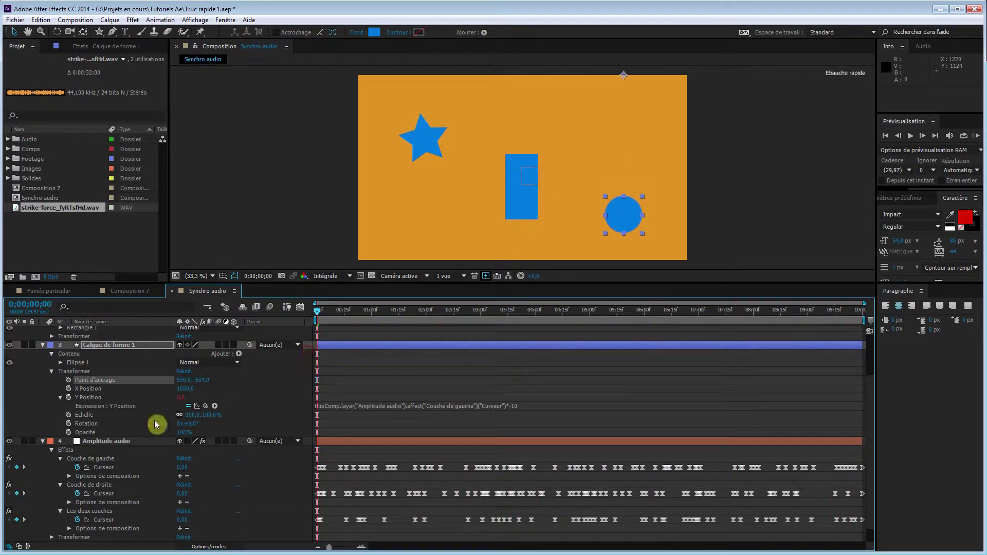
Collapse Calque de forme 1 and 3, and unlink the Echelle proportions in the Transformer properties of Calque de forme 2
click(43, 345)
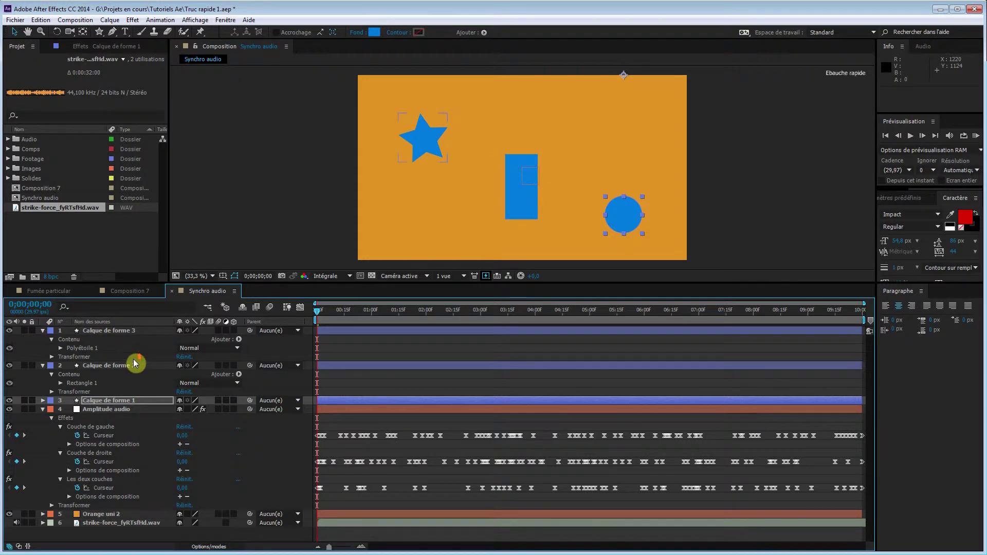
click(43, 331)
click(118, 342)
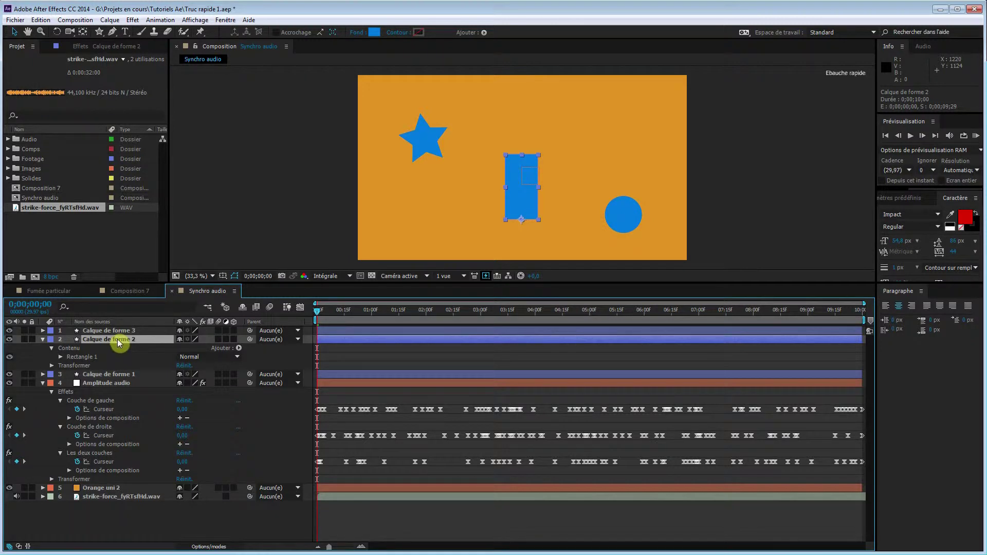
click(114, 363)
click(113, 341)
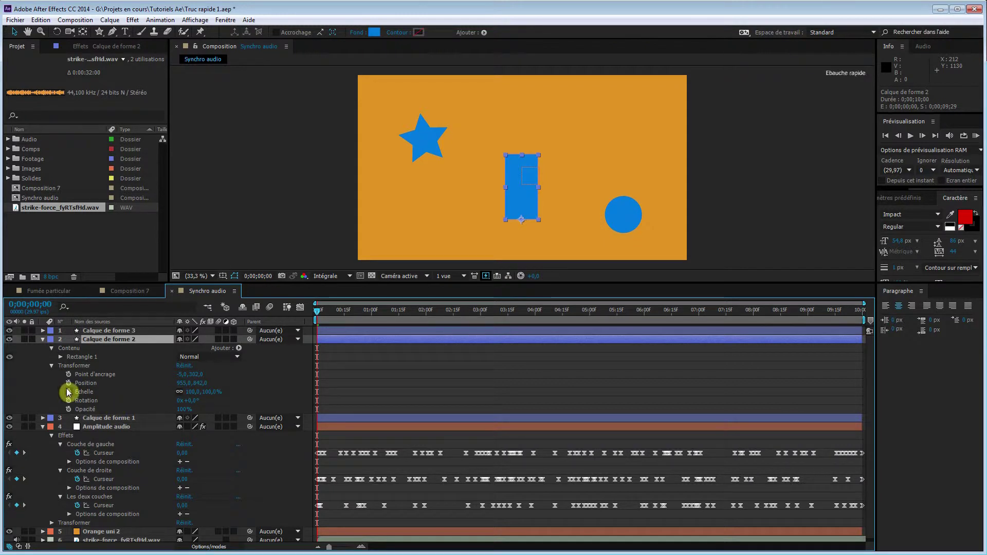
click(179, 392)
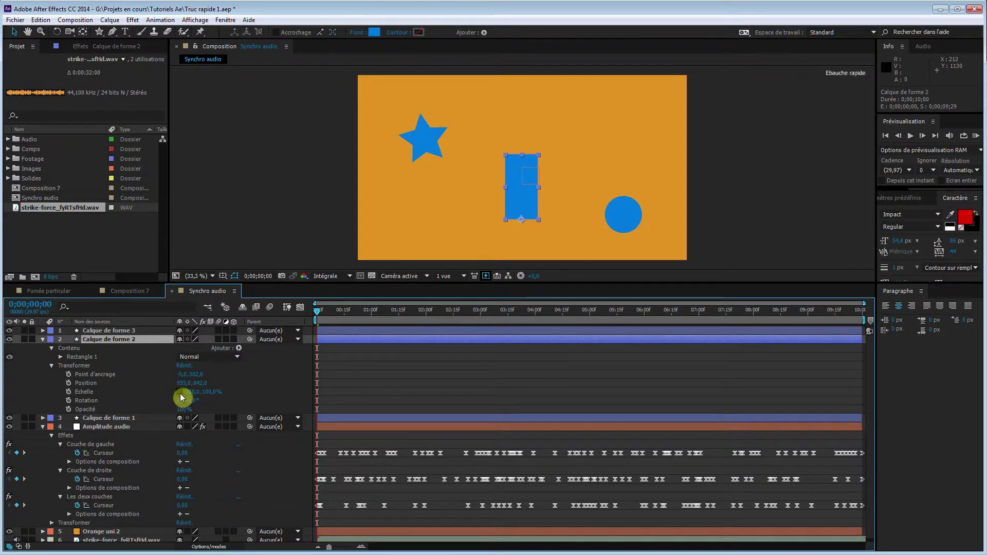
Drive the rectangle's Echelle with an expression of Couche de droite Curseur times 12, returning [100, temp], and scrub to check it
alt+click(69, 392)
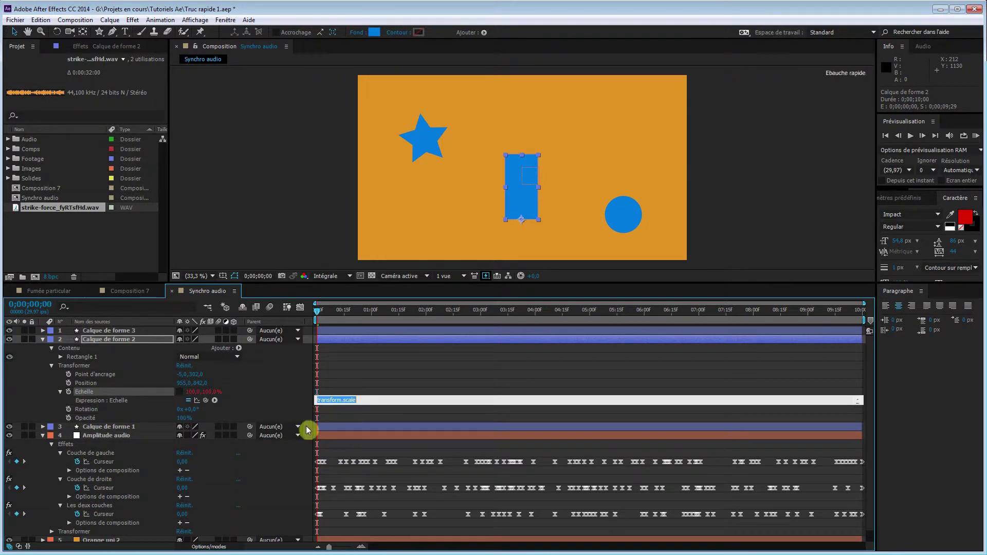
drag(205, 401, 101, 487)
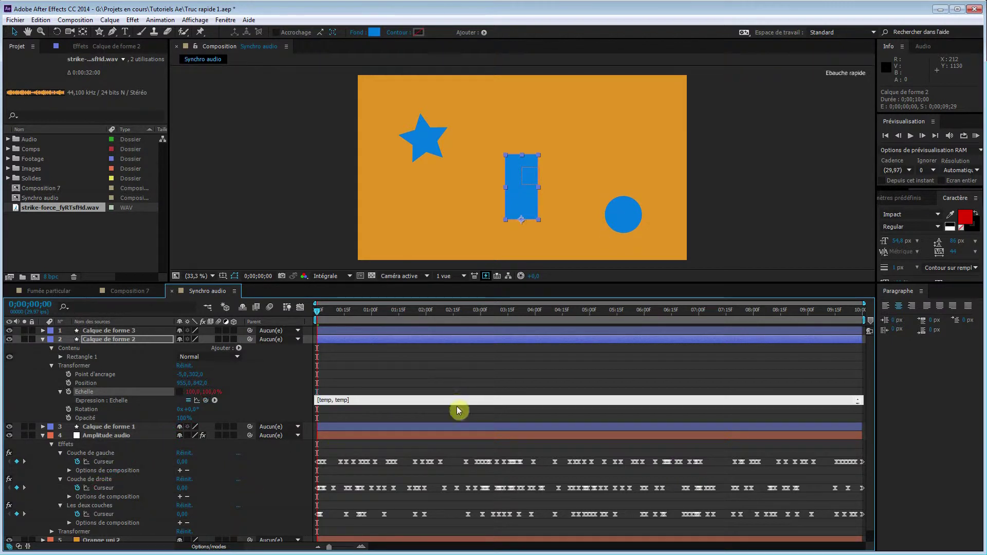
mouse_move(457, 405)
mouse_down()
mouse_move(454, 432)
mouse_move(455, 414)
mouse_up()
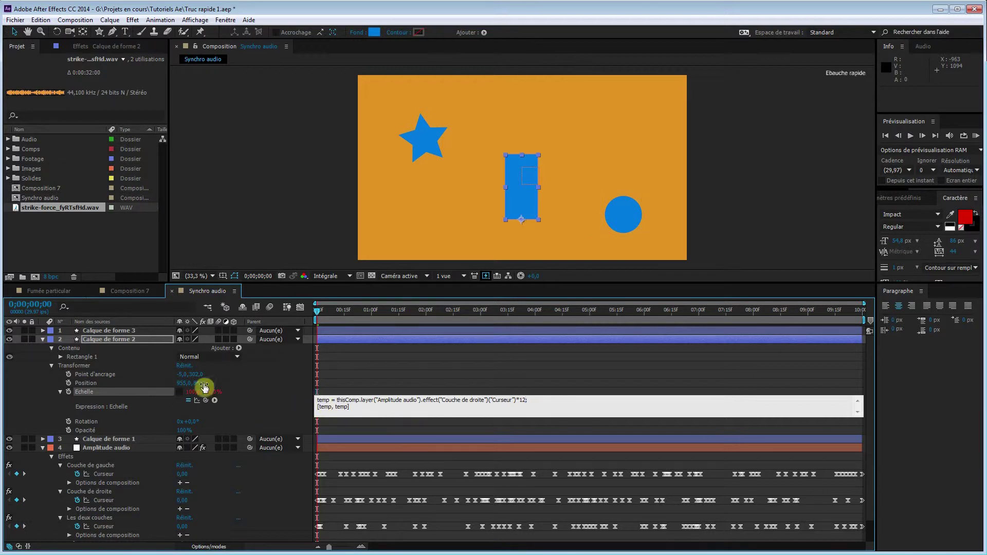
text(;)
key(Return)
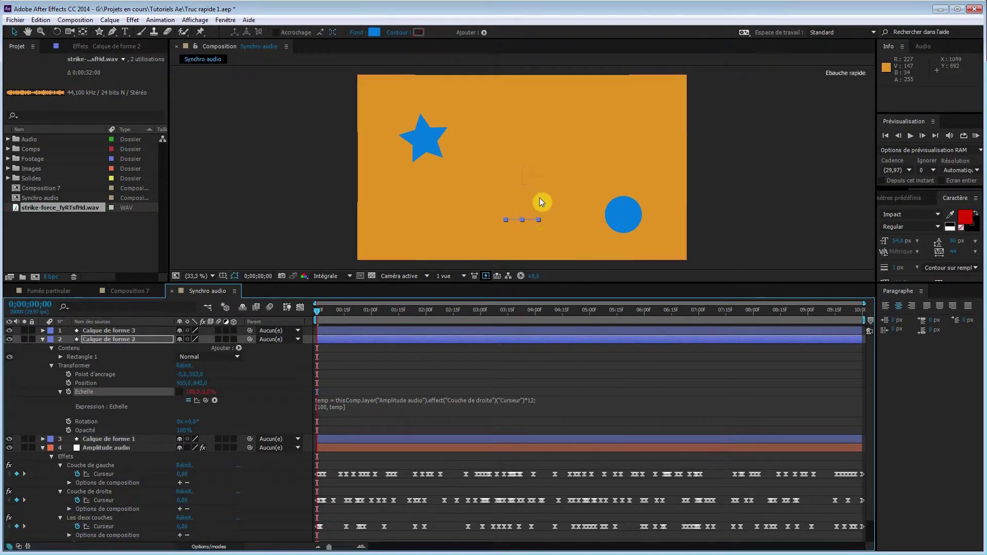
drag(318, 312, 436, 315)
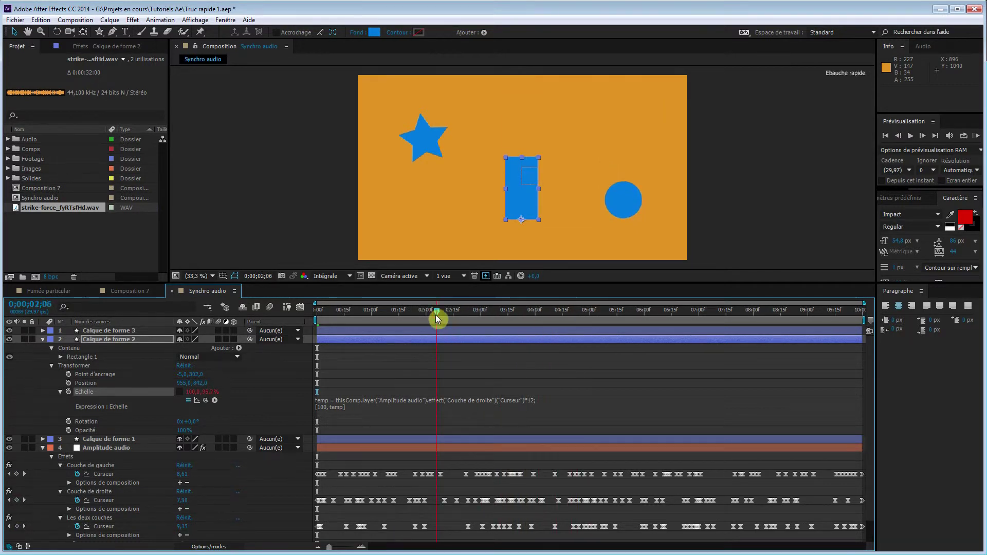
Set the multiplier in the rectangle's Echelle expression to 8 and scrub back to the start of the timeline
click(532, 401)
click(522, 400)
drag(522, 400, 593, 394)
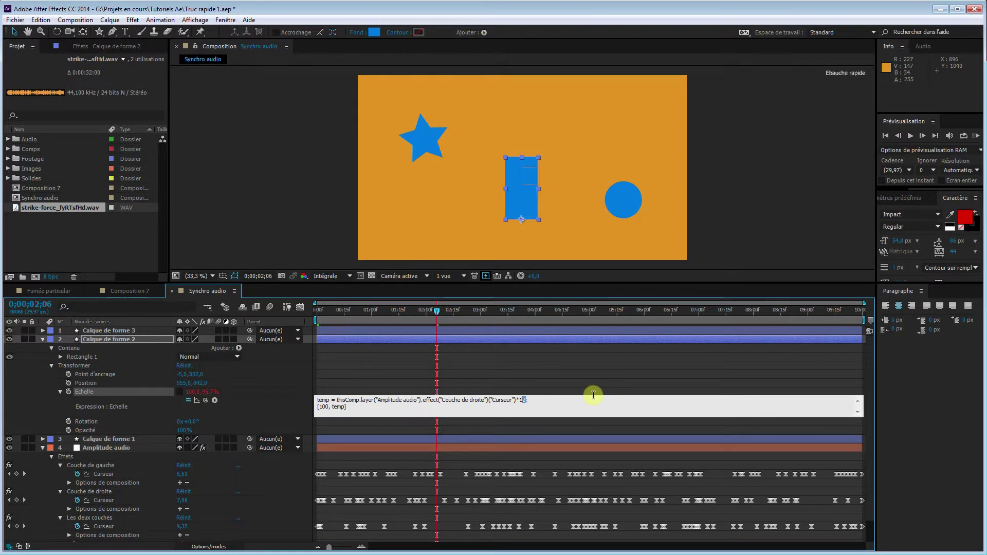
key(BackSpace)
key(BackSpace)
key(BackSpace)
text(8;)
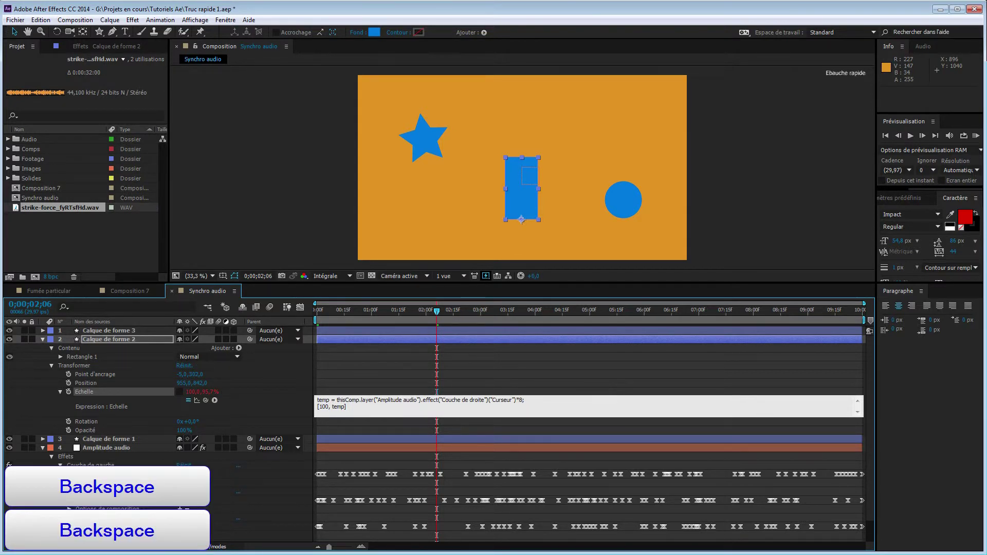
key(Return)
click(438, 314)
drag(448, 314, 317, 330)
Collapse the rectangle layer and reveal the properties of the star layer, Calque de forme 3
key(u)
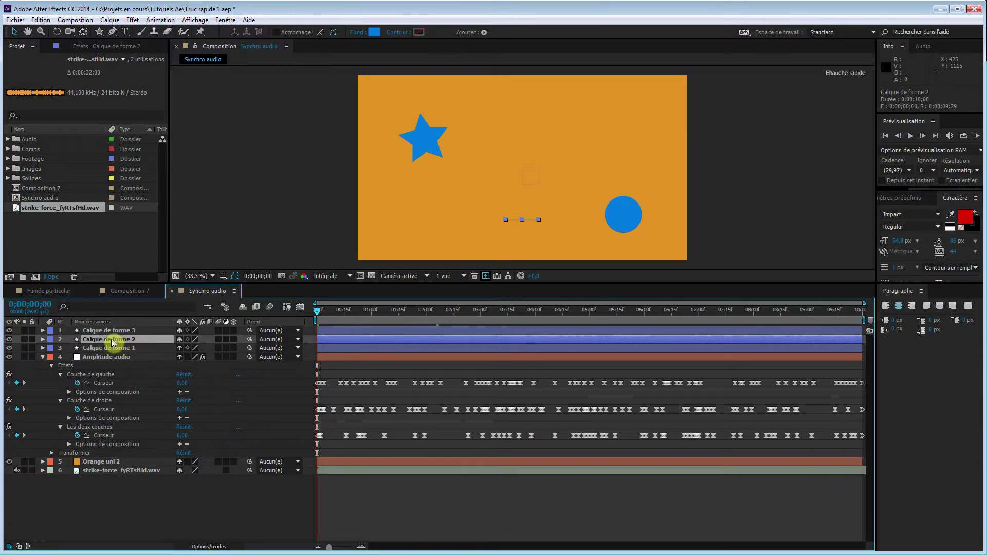
click(114, 330)
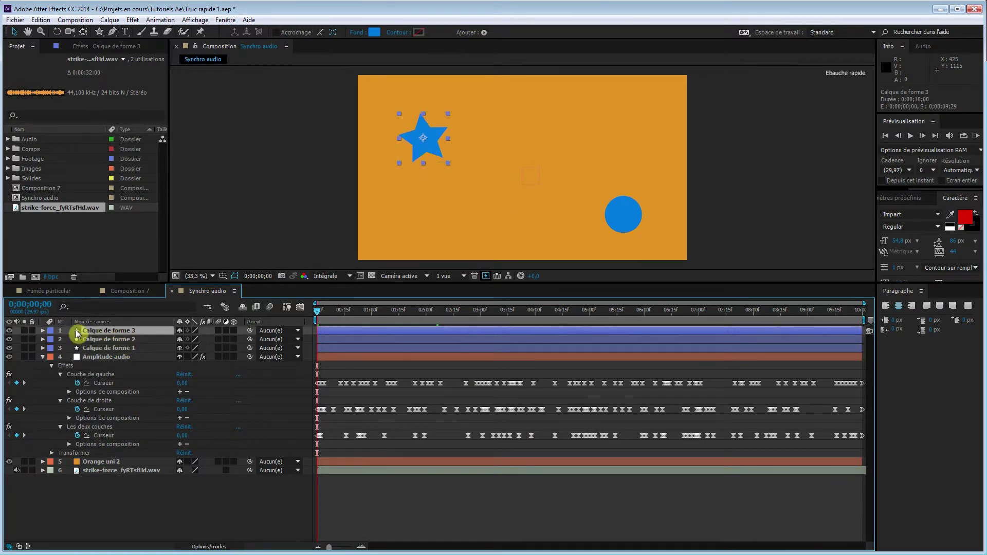
click(43, 333)
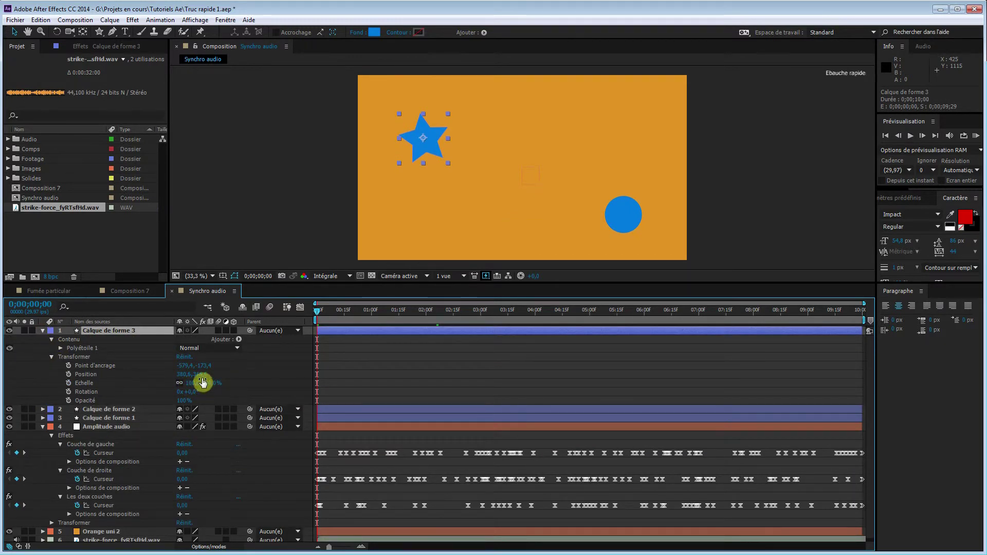
Drive the star's Echelle with an expression of Les deux couches Curseur times 12, returning [temp, temp]
alt+click(69, 382)
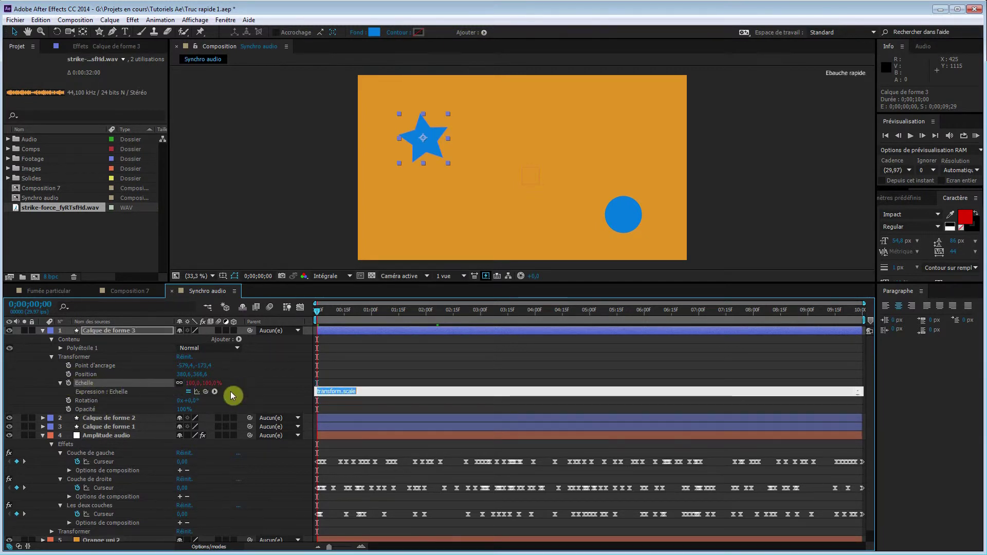
drag(205, 391, 102, 514)
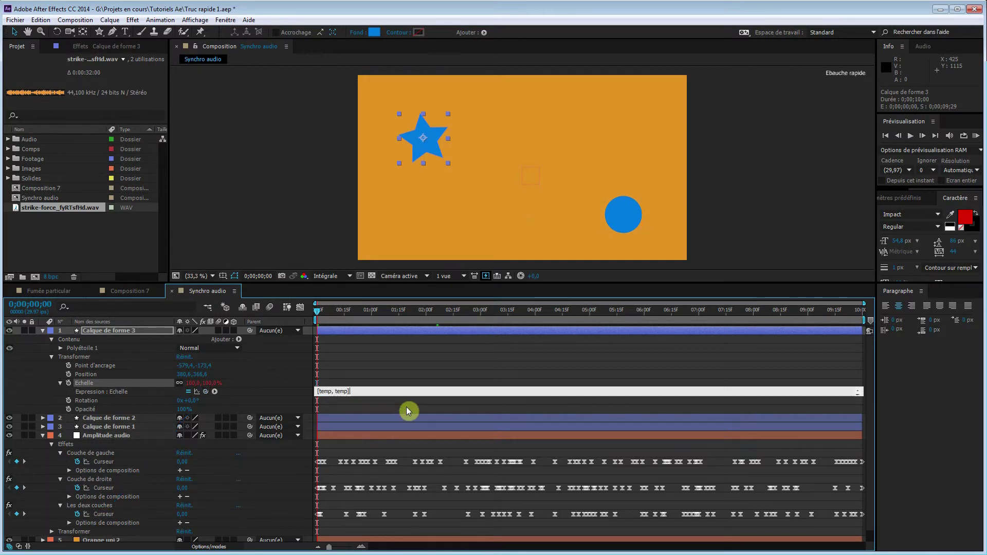
click(418, 392)
drag(417, 396, 413, 435)
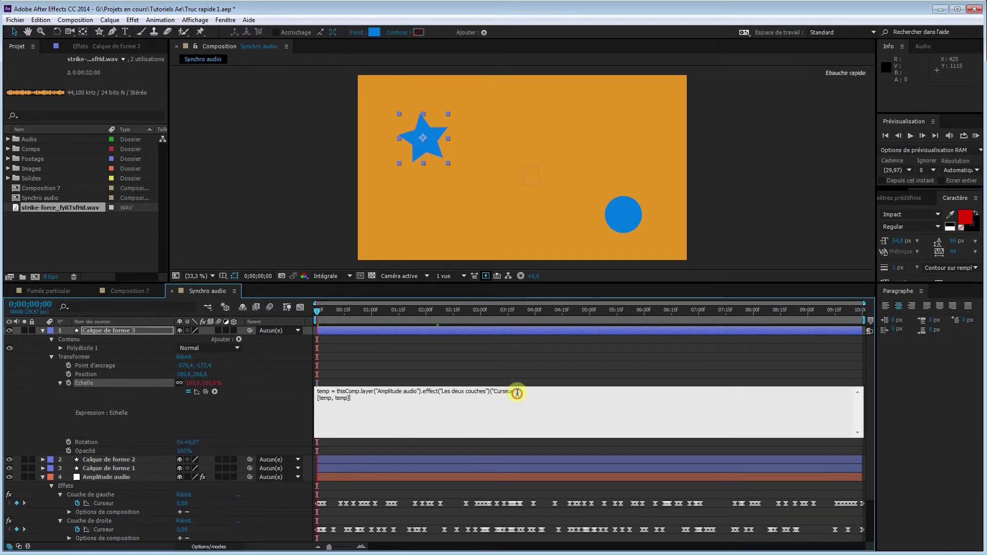
text(*)
key(Return)
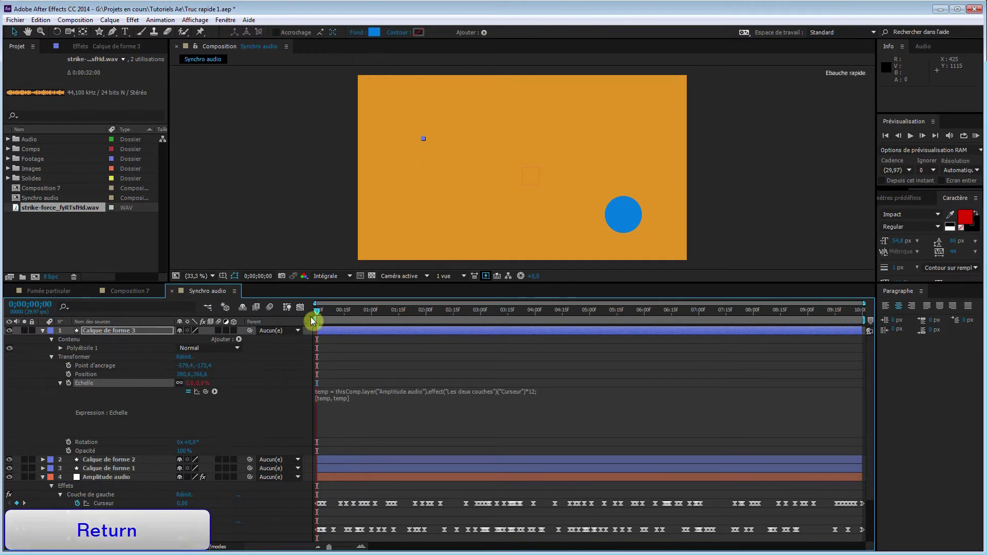
Scrub the star's scaling, play a RAM preview of the Synchro audio composition, and stop playback
mouse_move(319, 313)
mouse_down()
mouse_move(519, 314)
mouse_move(859, 337)
mouse_move(696, 346)
mouse_move(309, 315)
mouse_up()
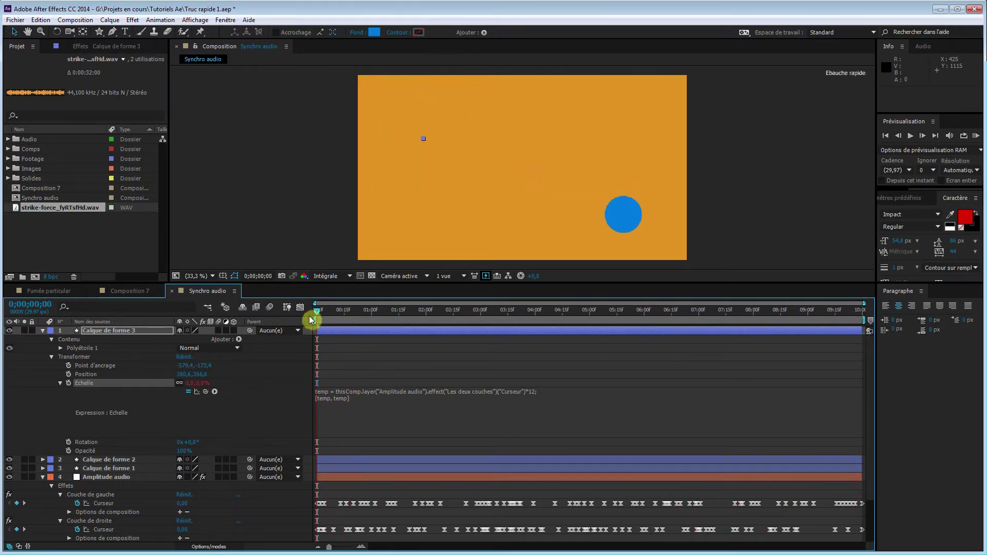
key(KP_0)
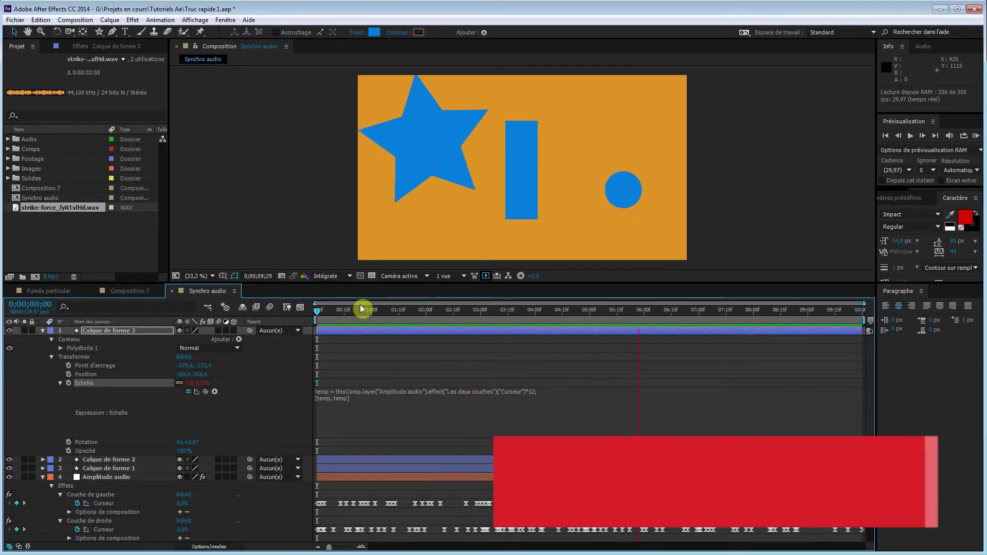
key(space)
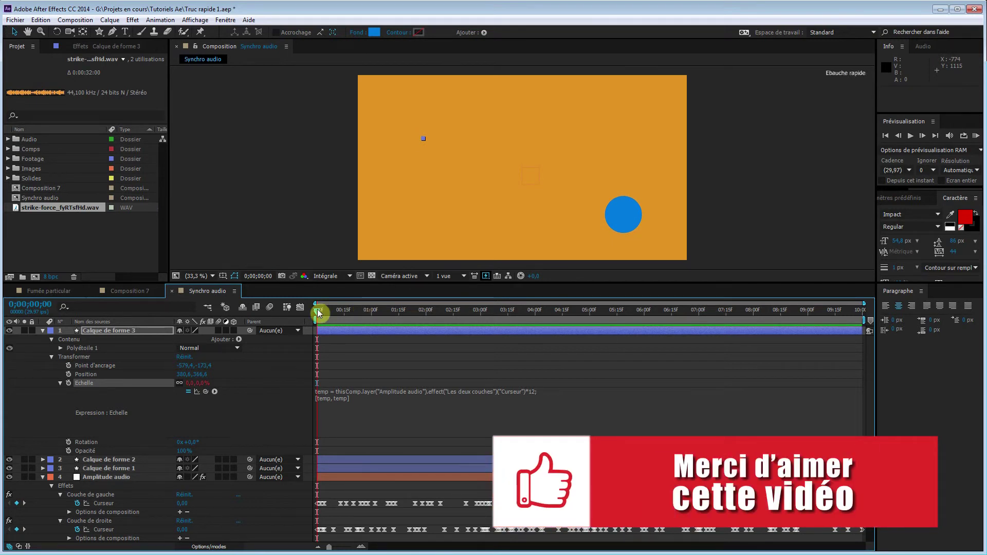